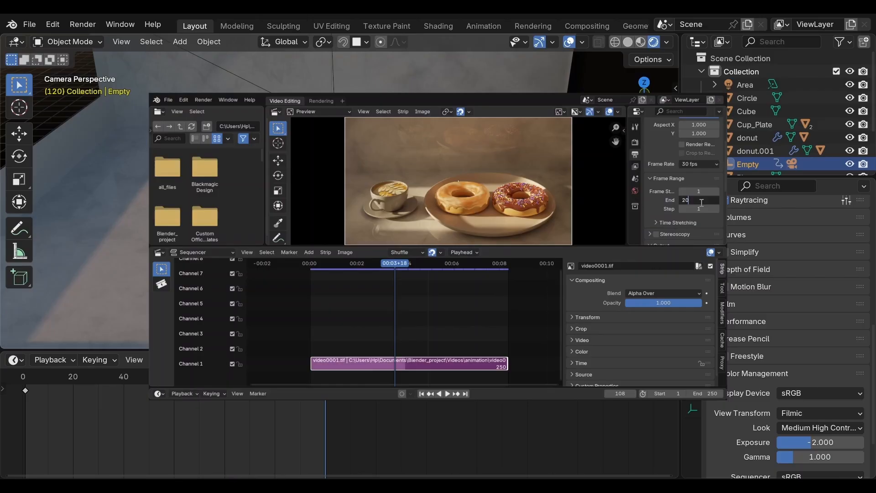
Switch the scene's render engine from EEVEE to Cycles
scroll(781, 292, "up", 6)
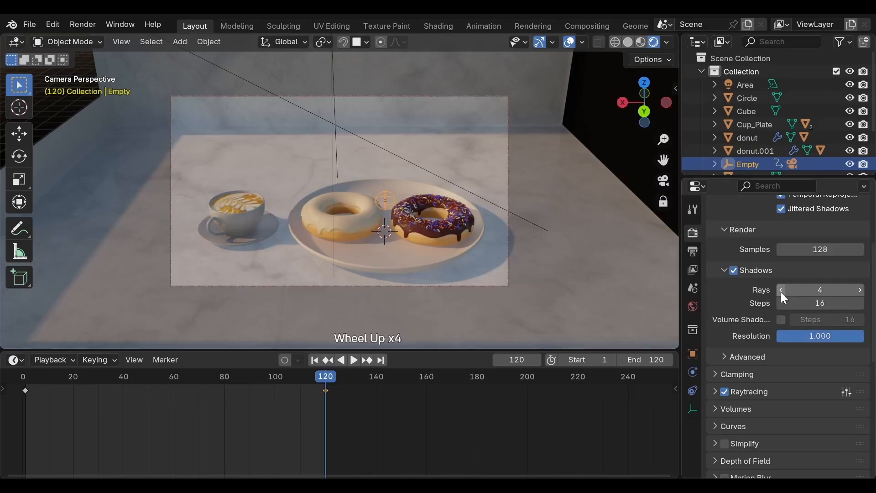
left_click(808, 236)
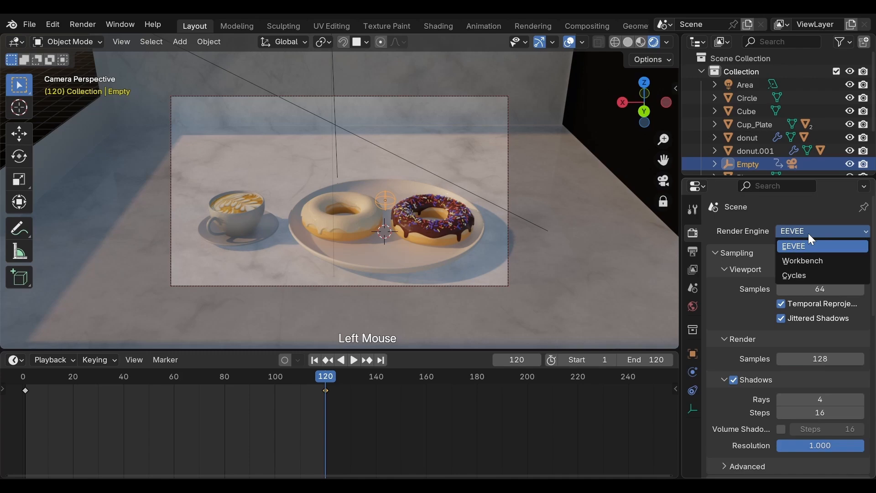
left_click(810, 274)
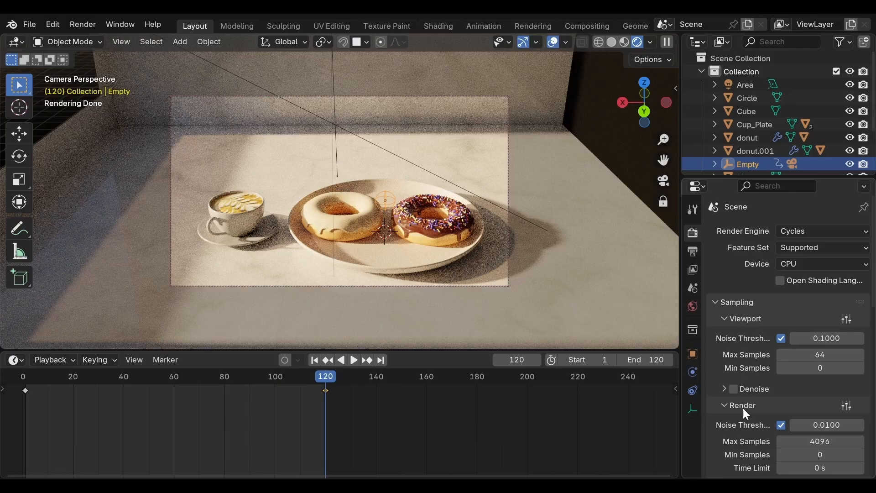
Set the Cycles max samples to 32 for the viewport and 300 for the render, and enable viewport denoising
scroll(747, 413, "down", 1)
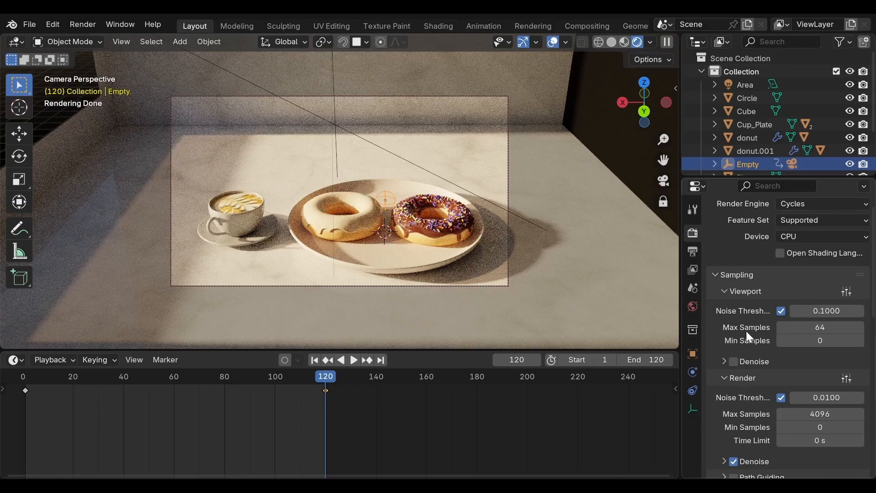
left_click(822, 327)
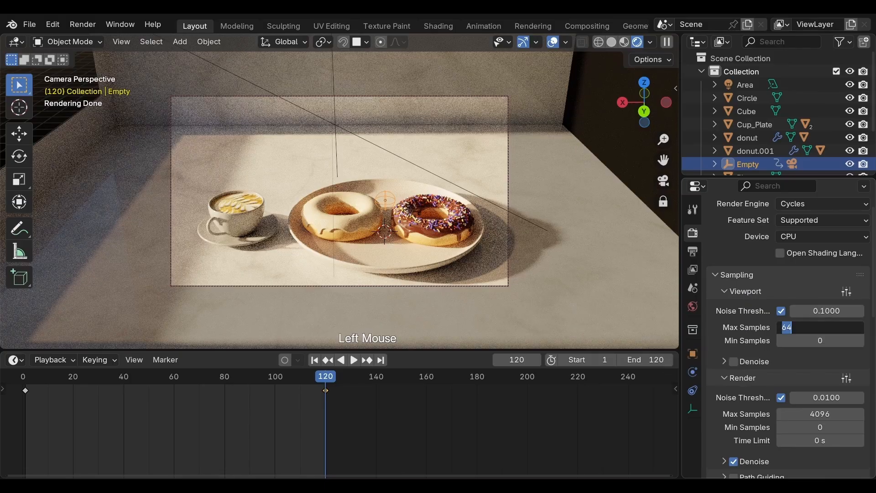
type("32")
key("Return")
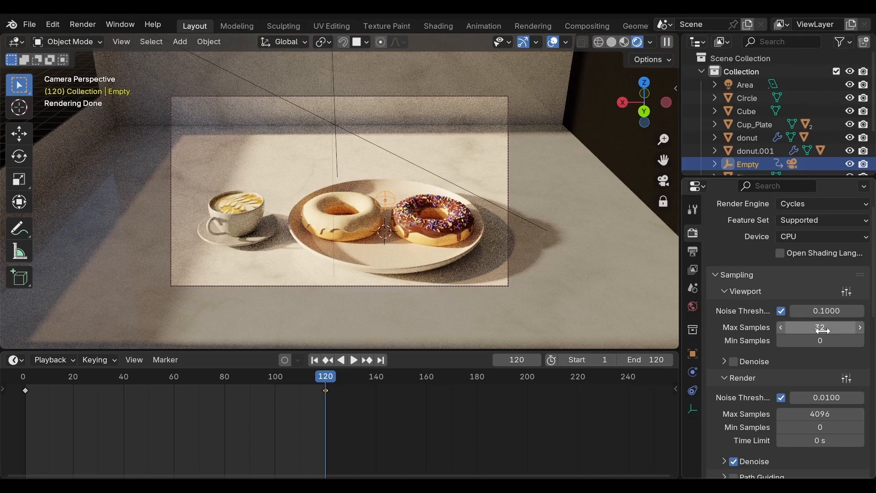
left_click(820, 414)
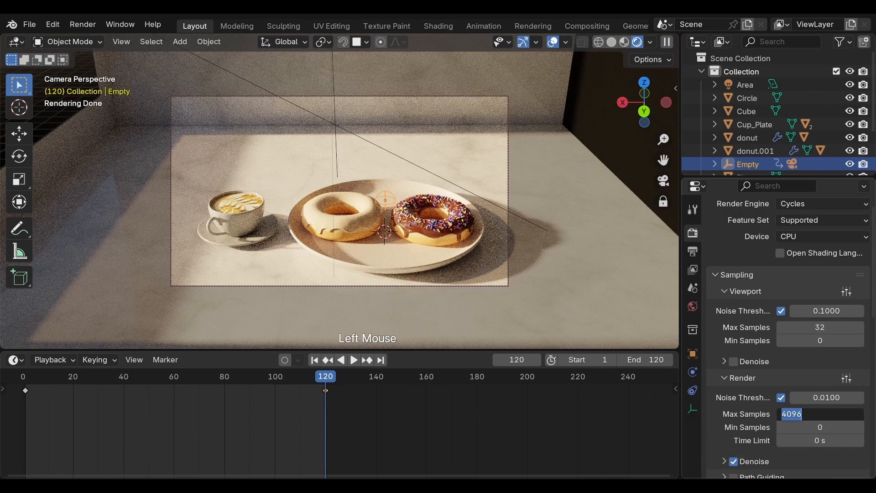
type("300")
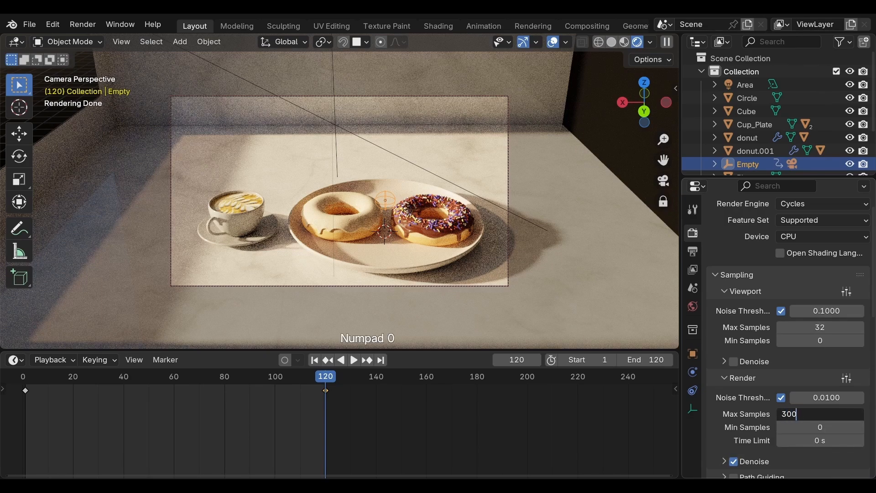
key("Return")
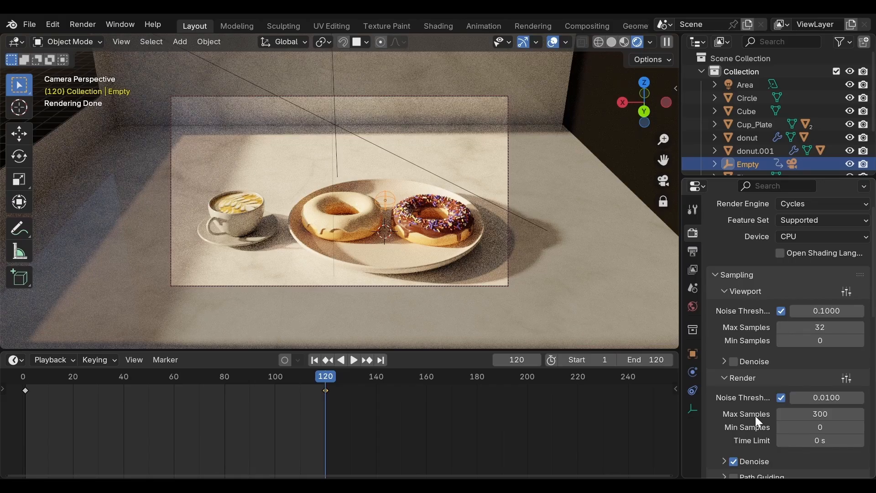
scroll(759, 422, "down", 2)
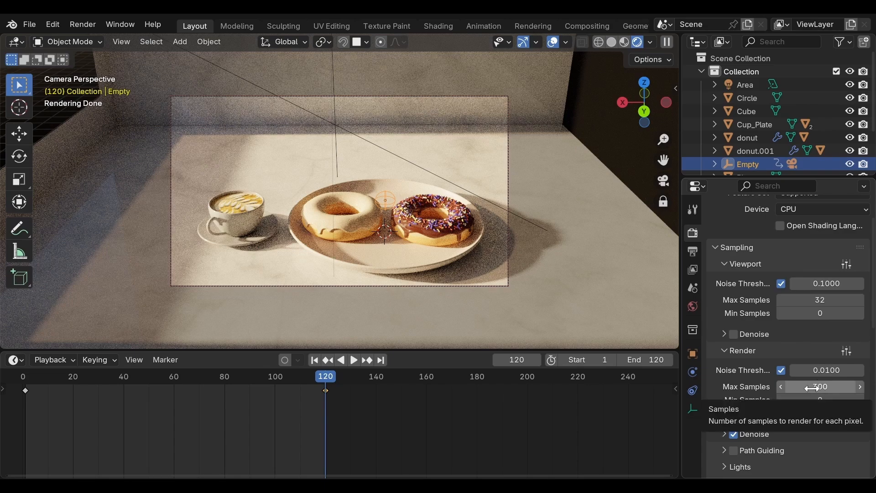
left_click(734, 334)
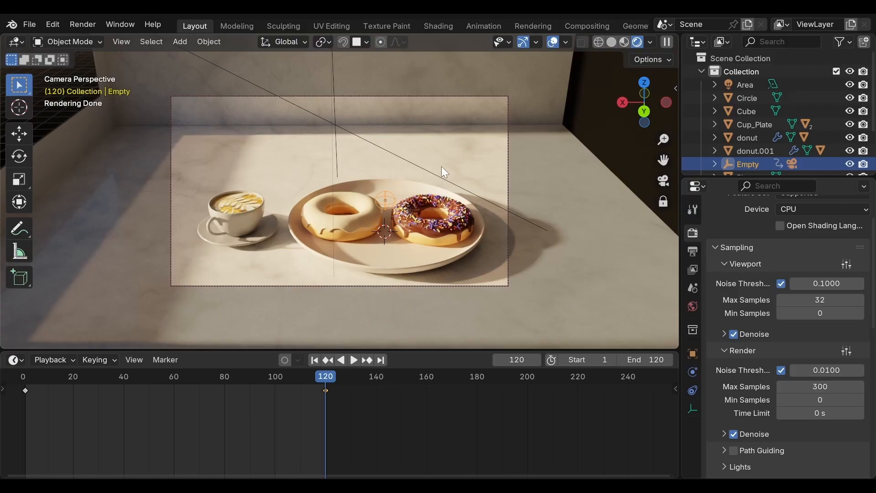
Select the Sun light and disable it in both the viewport and the render
left_click(392, 152)
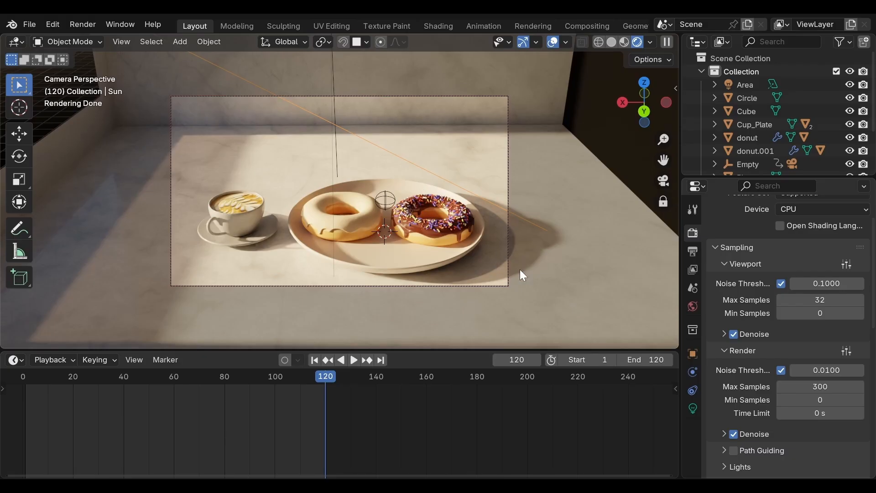
scroll(767, 125, "down", 2)
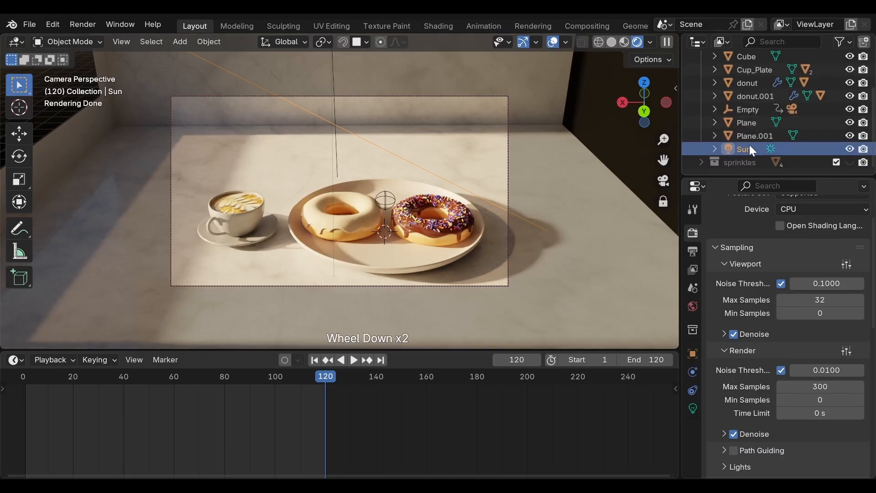
left_click(849, 149)
left_click(863, 150)
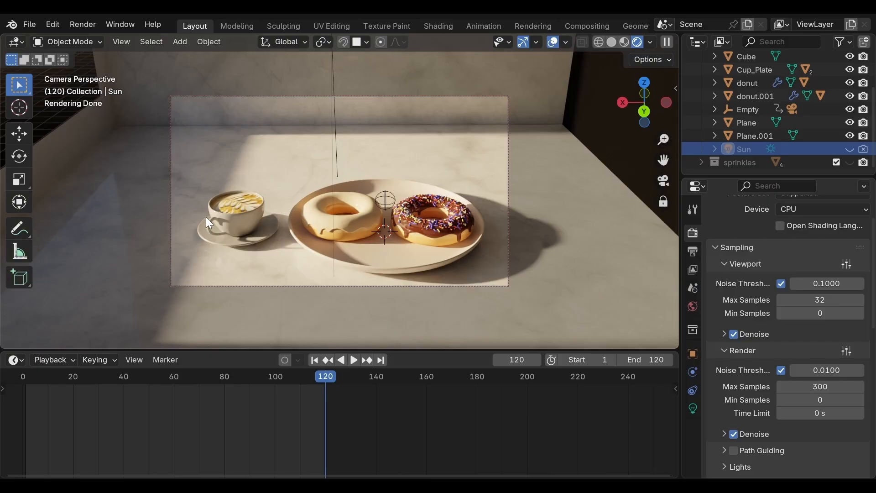
Lower the selected edge of the Cube room's wall opening by about 0.57 m along global Z in Edit Mode
left_click(65, 138)
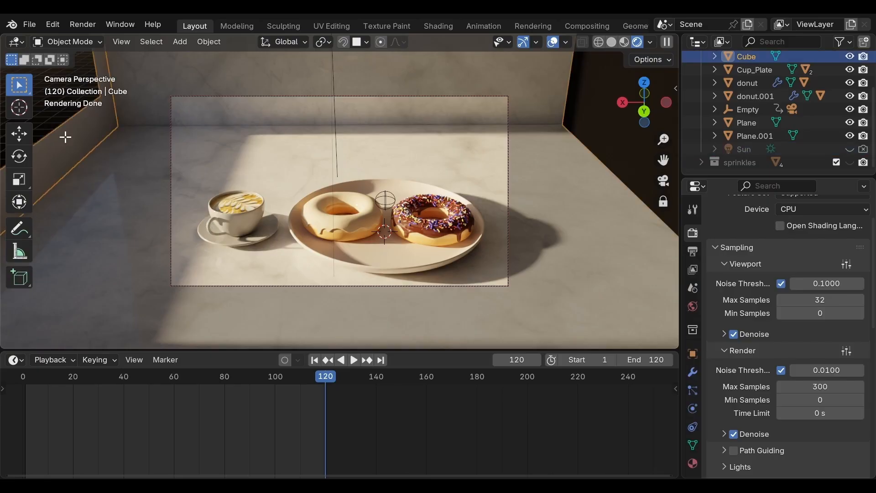
key("Tab")
key("g")
key("z")
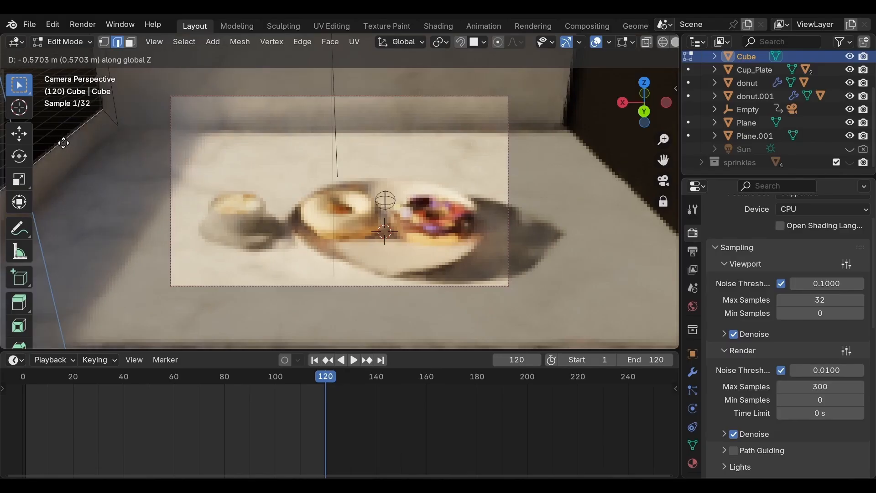
left_click(64, 145)
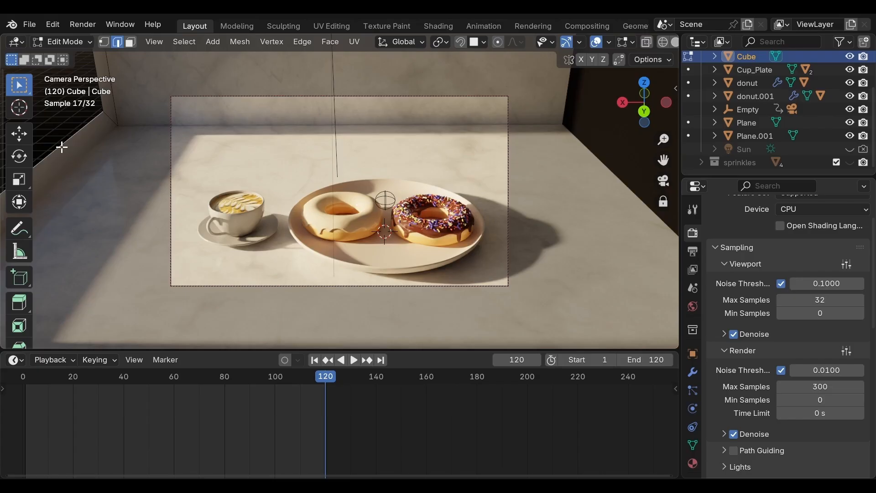
key("Tab")
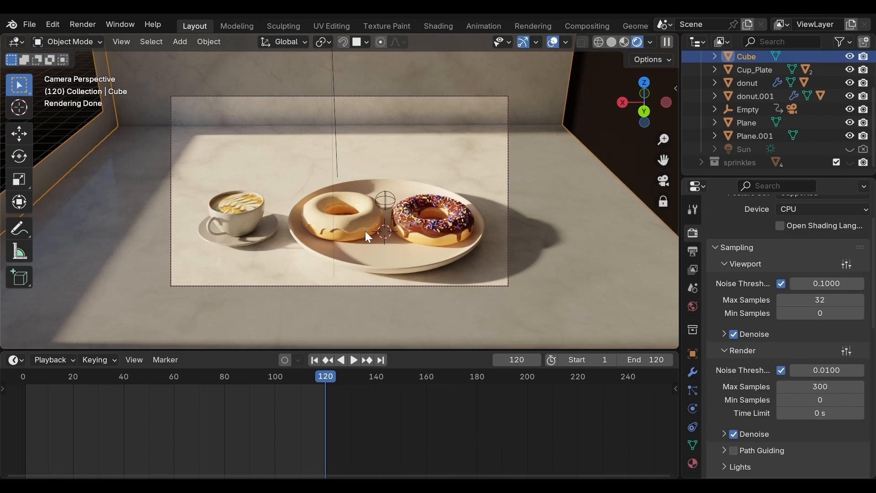
Select the pale donut's glaze and show its material in the Shading workspace with rendered viewport shading
left_click(341, 222)
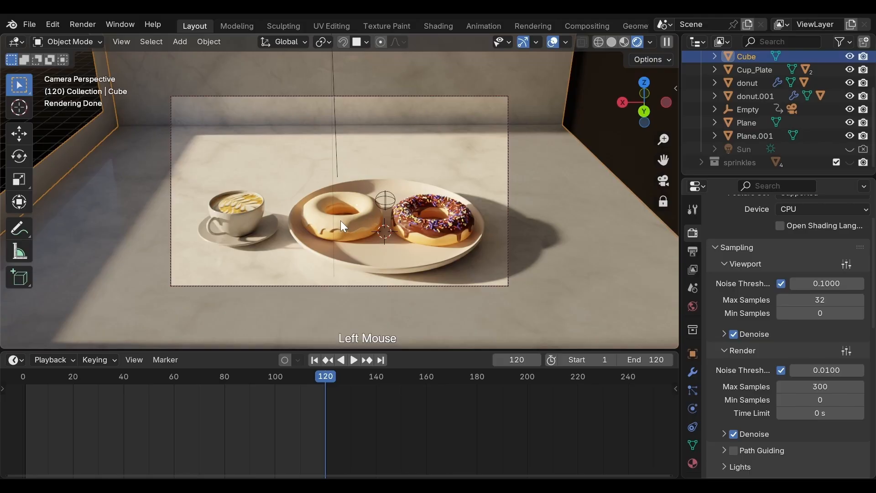
left_click(435, 26)
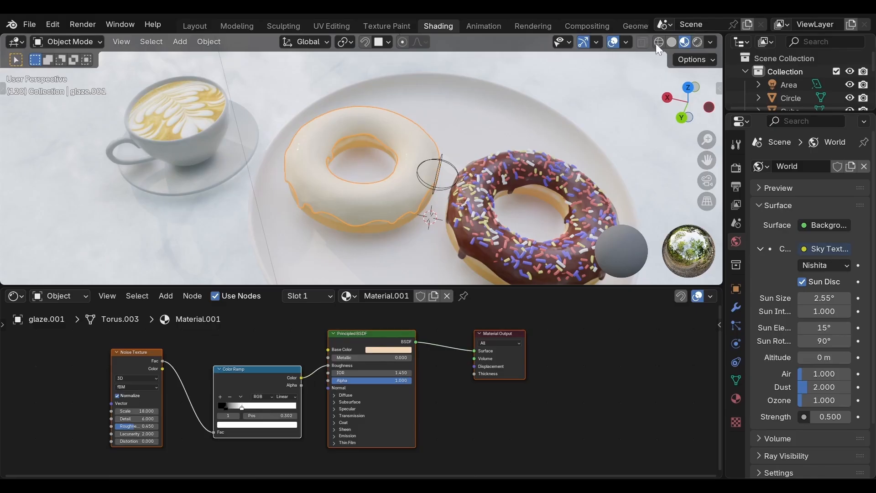
left_click(698, 41)
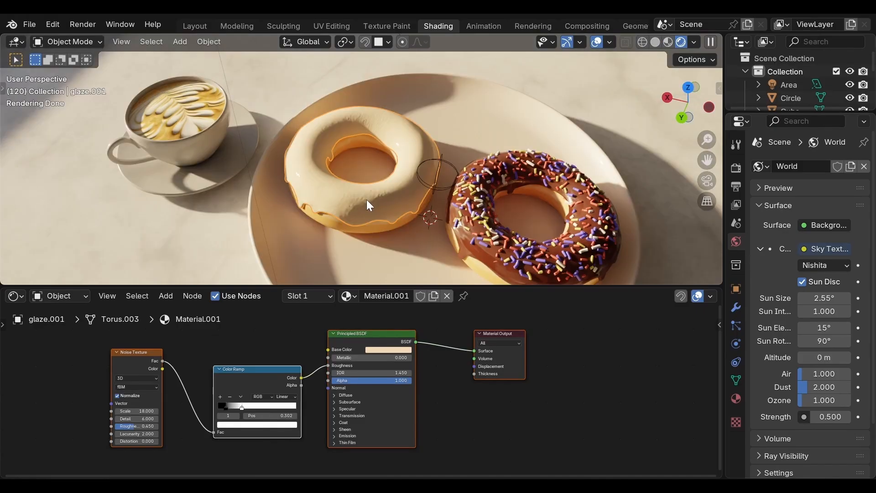
Set the Transmission weight of the pale glaze's Principled BSDF to 0.4
left_click(353, 416)
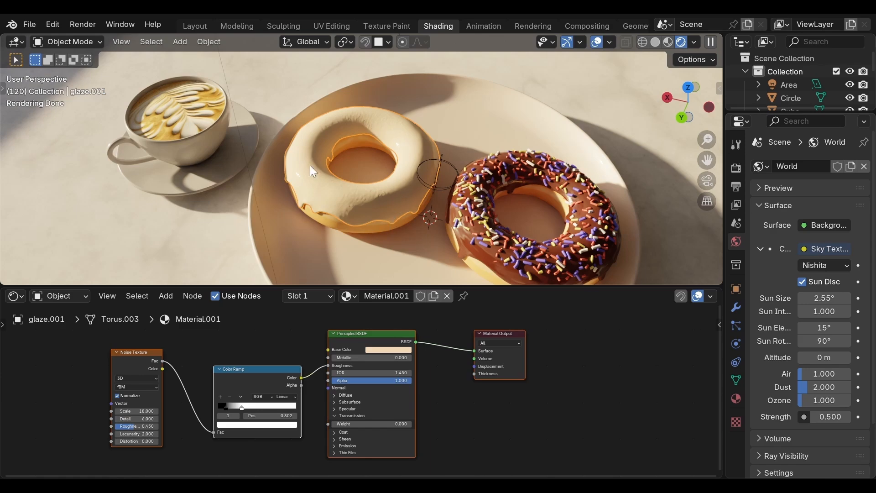
left_click(357, 424)
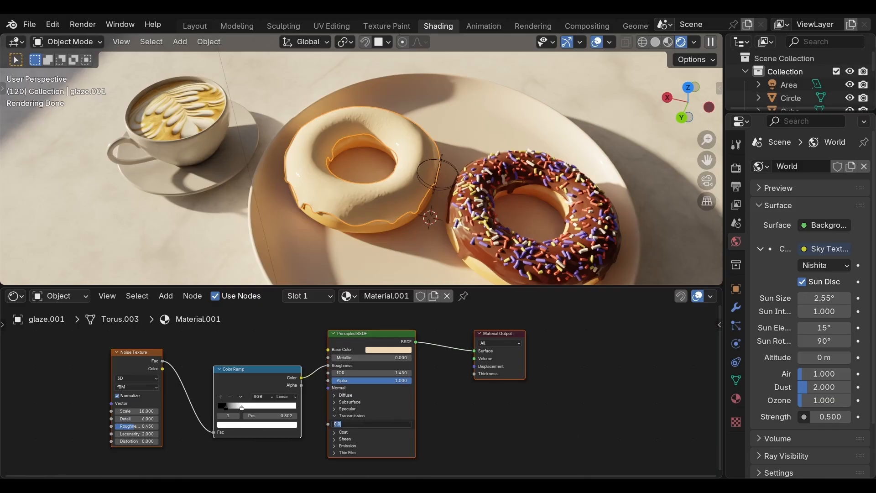
type("0")
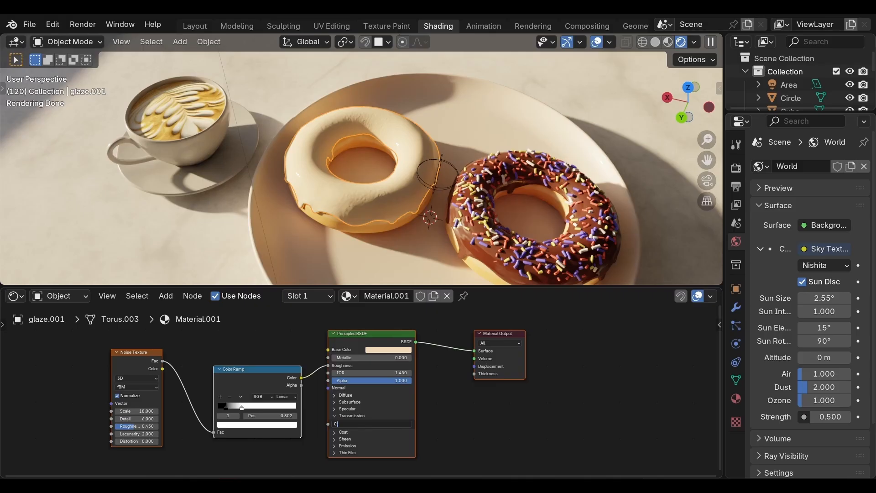
type(".4")
key("Return")
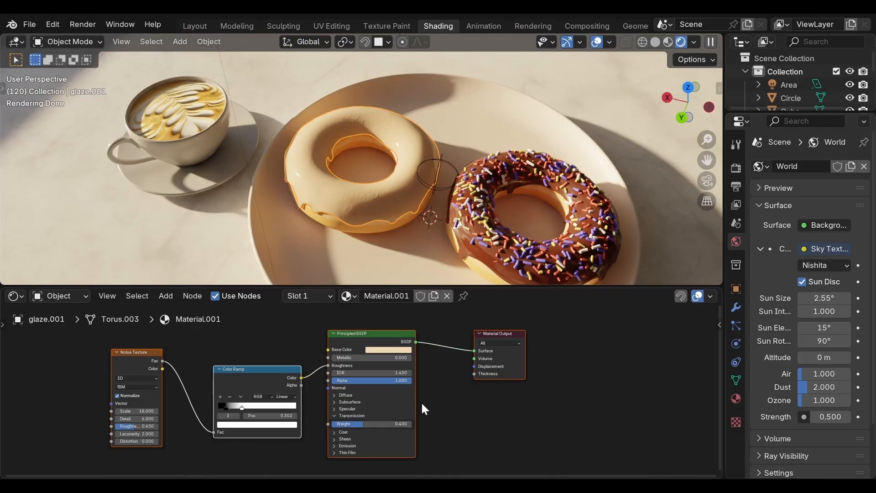
Duplicate the Noise Texture and Color Ramp nodes below the originals and connect the copied ramp's Color to the Transmission weight
scroll(424, 400, "down", 2)
middle_click_drag(426, 401, 429, 368)
scroll(429, 370, "up", 1)
scroll(429, 368, "up", 1)
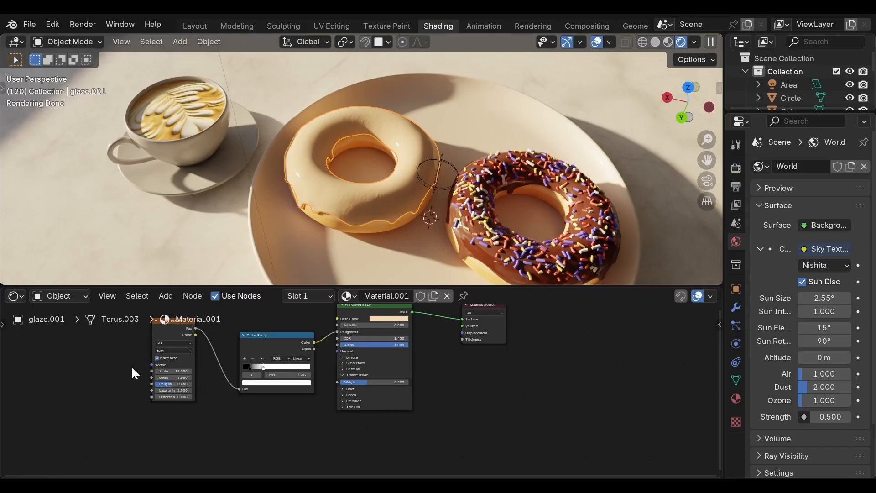
left_click_drag(123, 335, 275, 422)
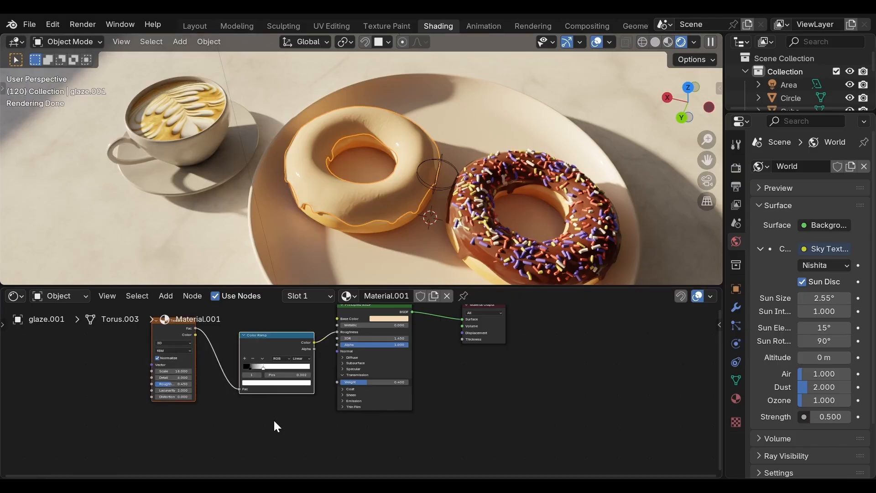
key("shift+d")
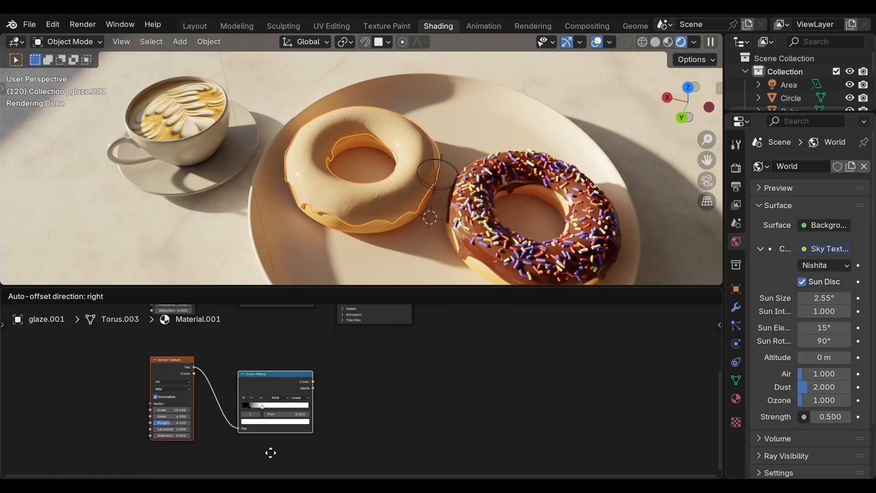
left_click(243, 406)
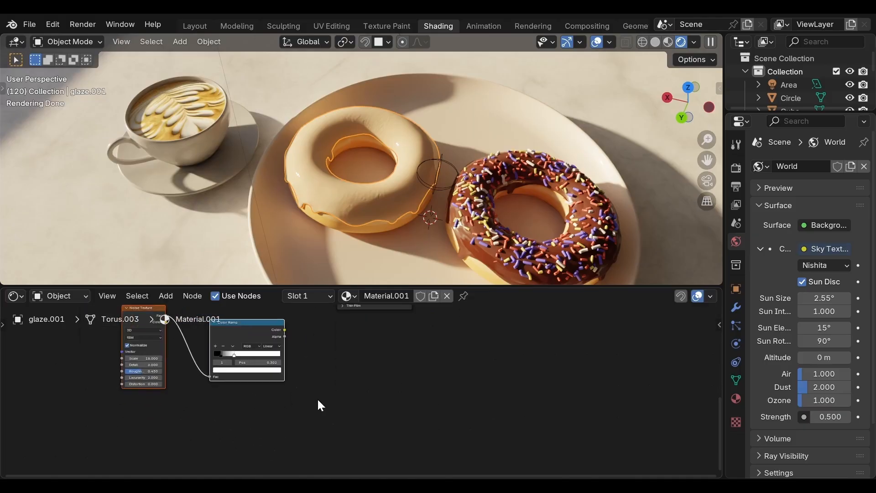
scroll(316, 398, "down", 3)
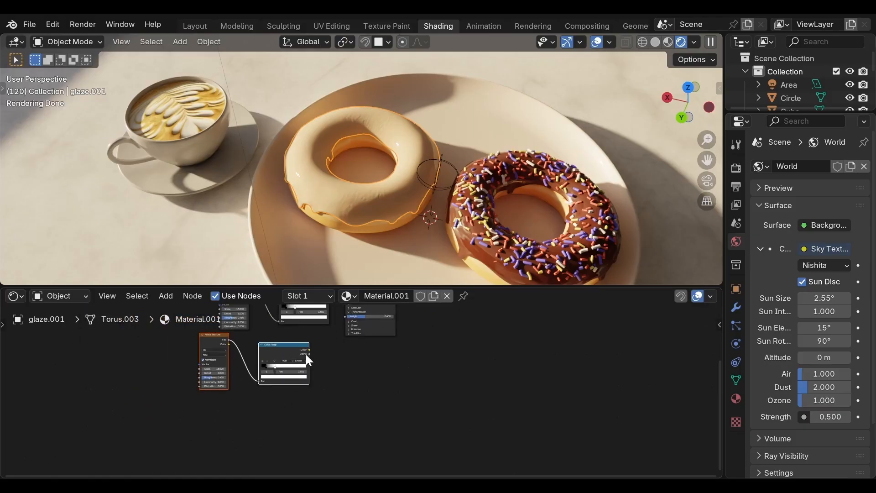
left_click_drag(309, 350, 341, 362)
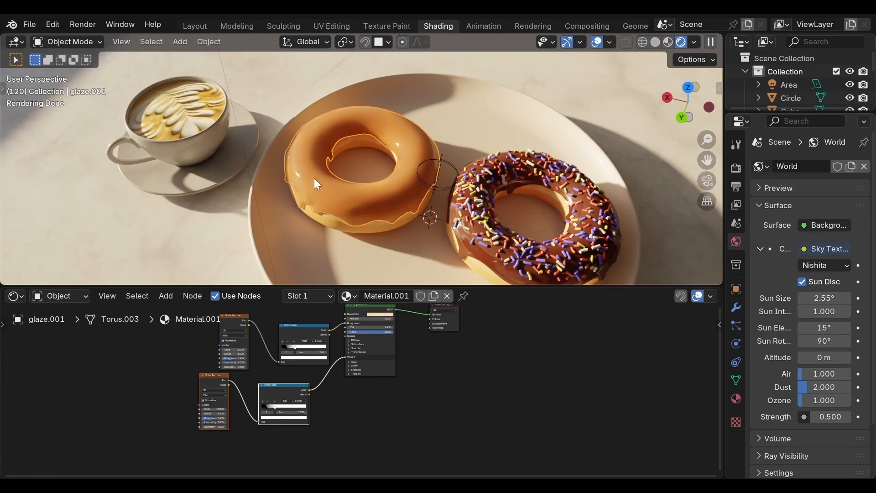
Set the duplicated Noise Texture's scale to 6 and its detail to 2
scroll(333, 414, "up", 3)
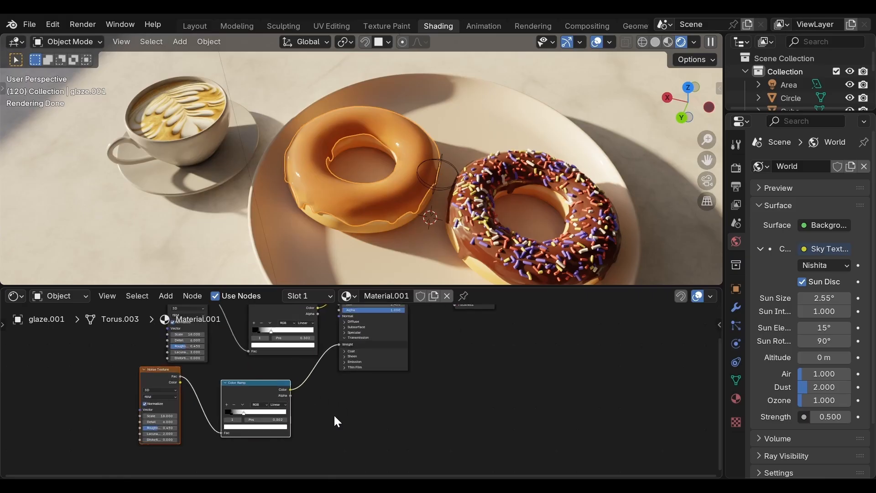
left_click(108, 422)
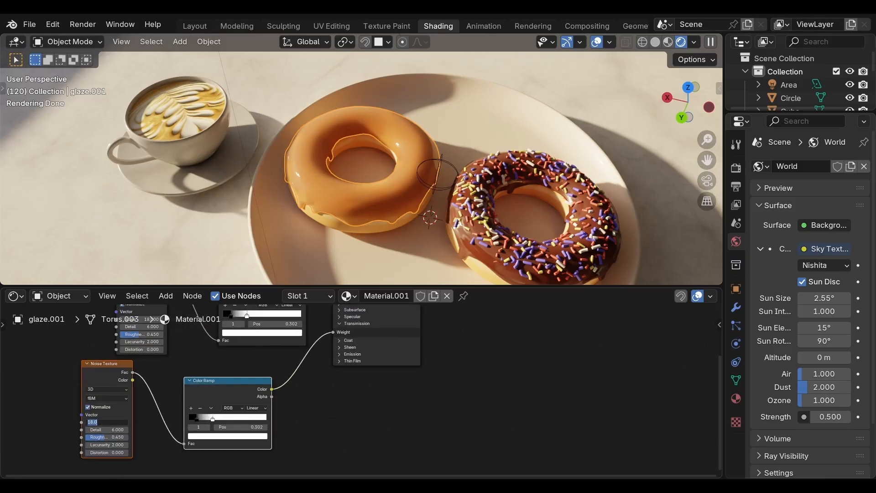
type("6")
key("Return")
left_click(108, 430)
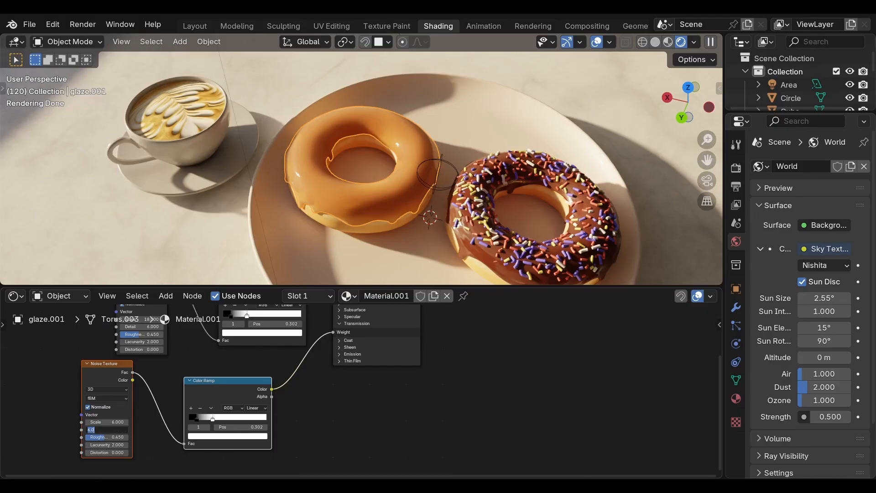
type("2")
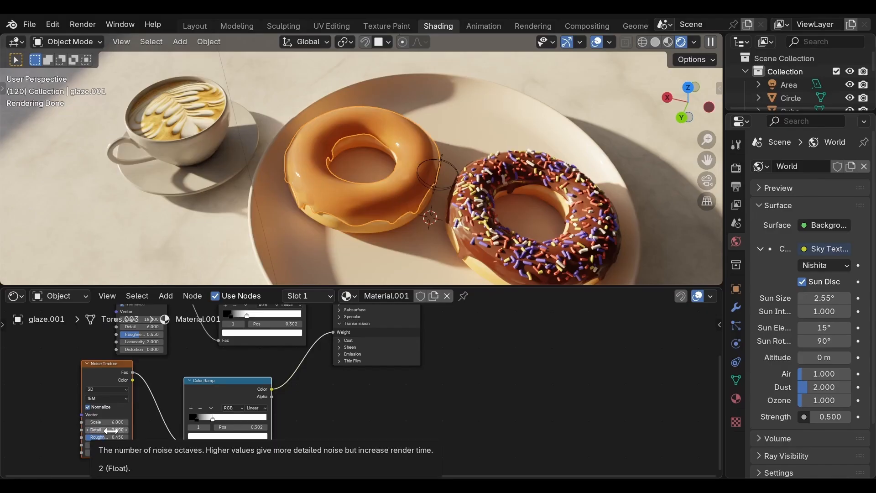
Set the duplicated Color Ramp's black stop to position 0.180, its white stop to 0.64, and its interpolation to Ease
key("Return")
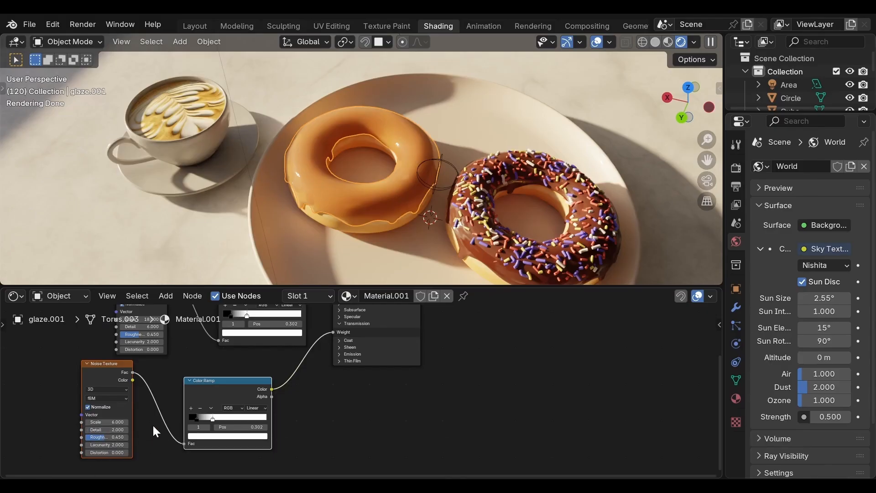
left_click(196, 419)
left_click(240, 427)
type("0.")
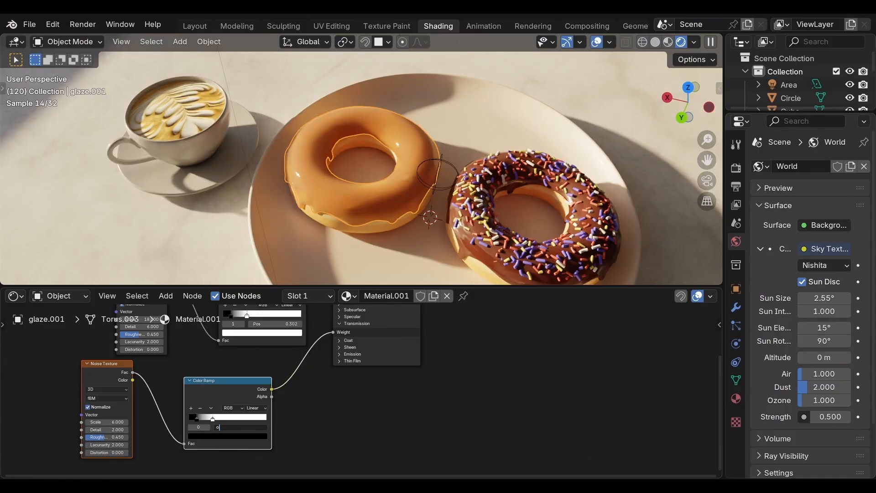
type("180")
left_click(213, 419)
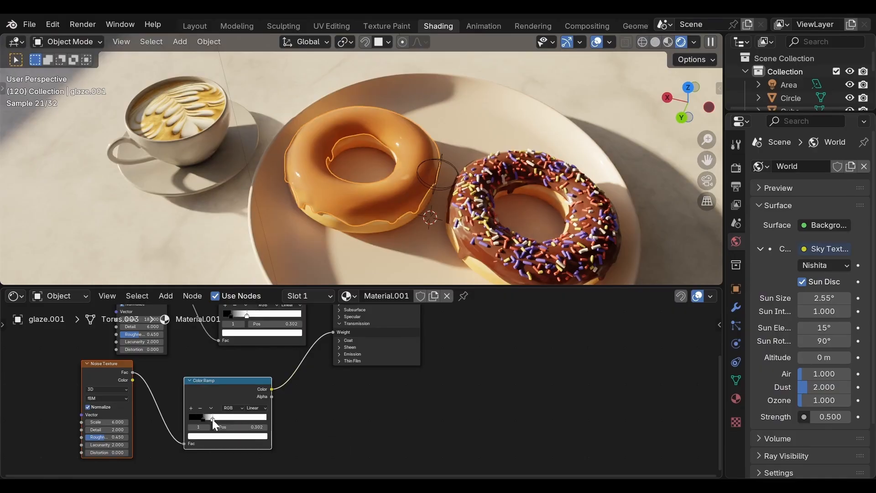
double_click(241, 427)
type("0.64")
key("Return")
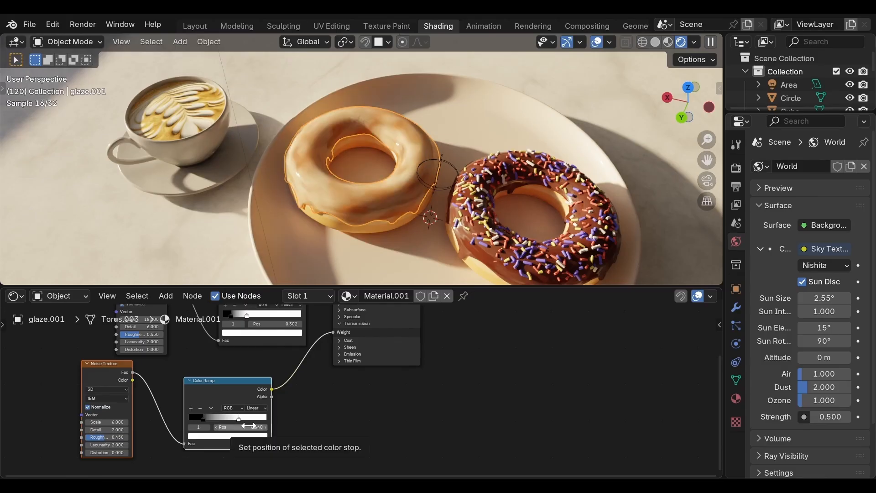
left_click(262, 408)
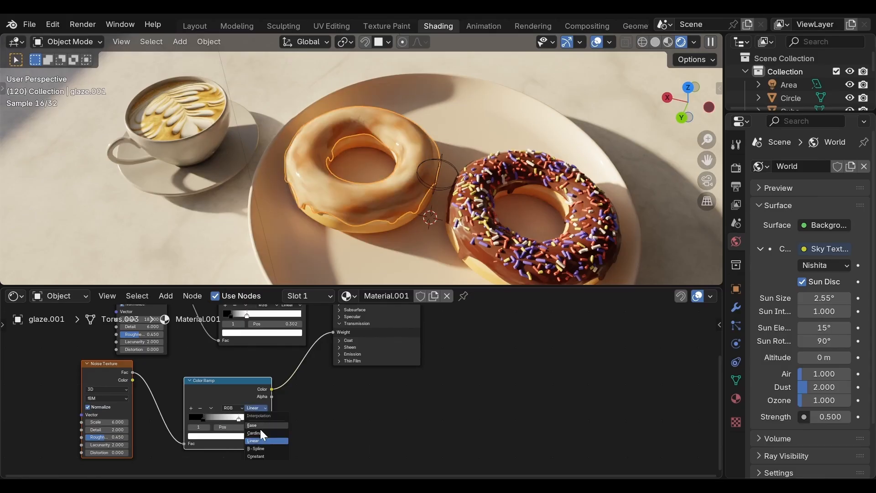
left_click(259, 425)
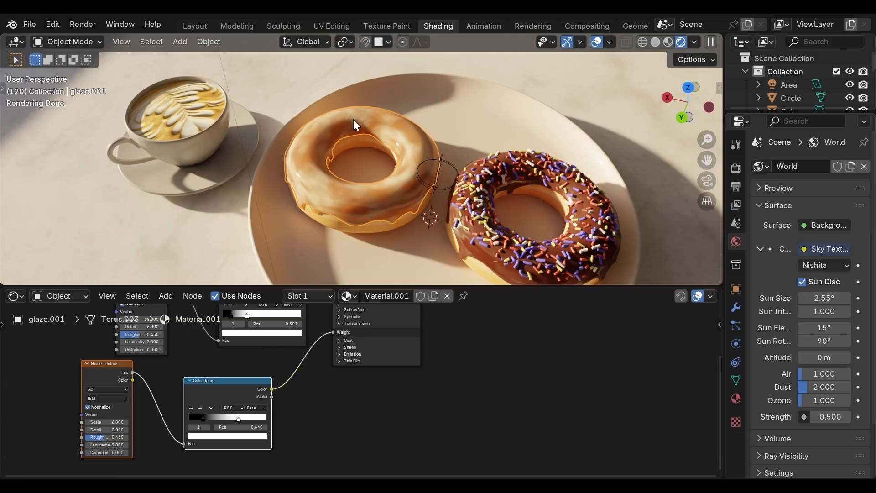
Turn off viewport display of the pale glaze's first two modifiers and remove both, keeping only its Geometry Nodes modifier
left_click(279, 236)
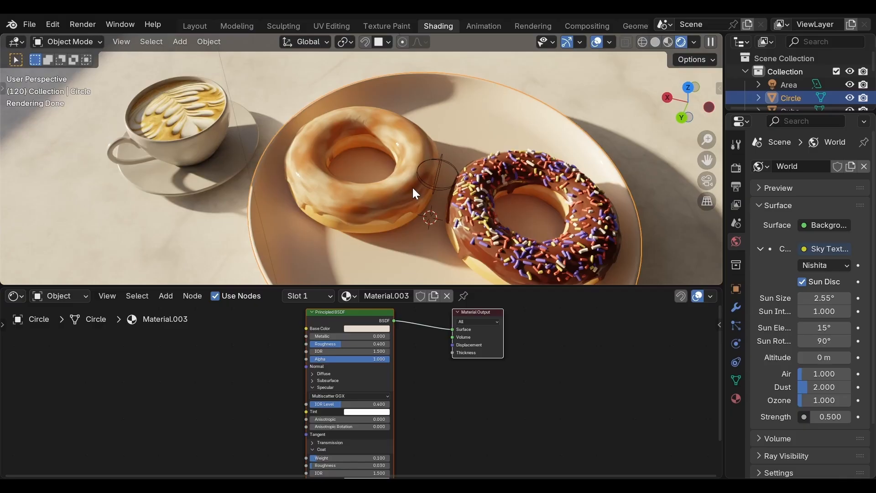
left_click(398, 187)
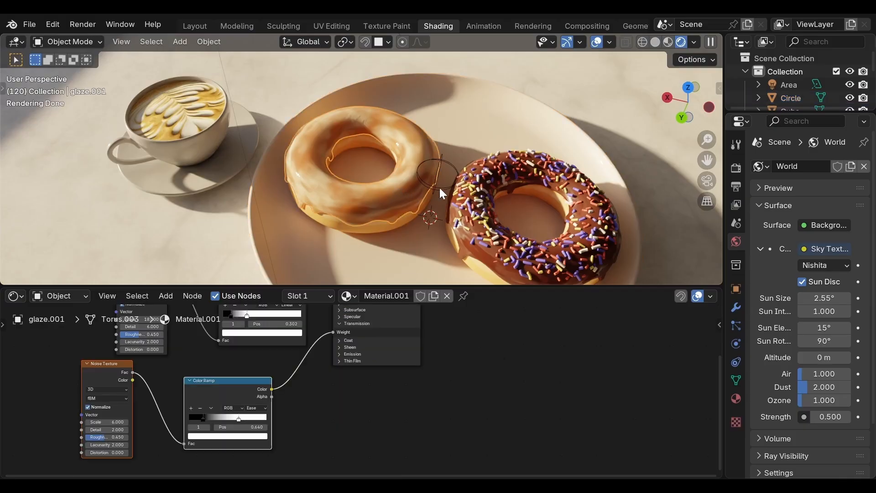
left_click(737, 308)
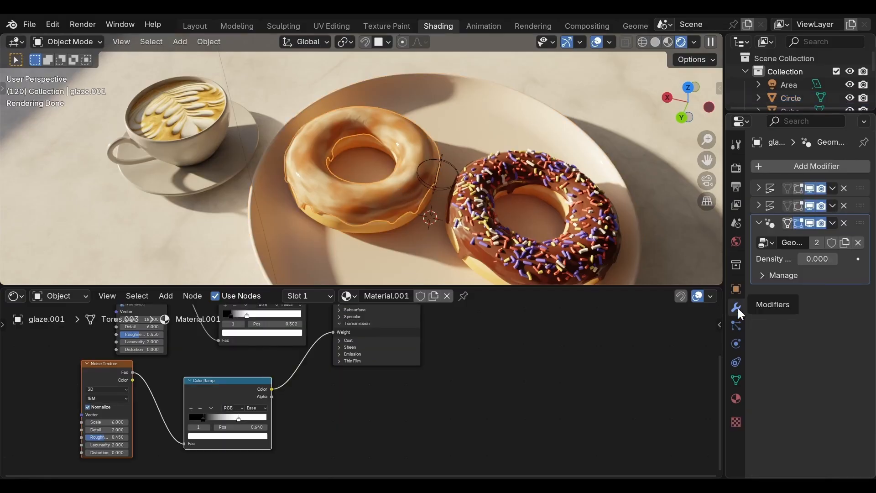
left_click(810, 188)
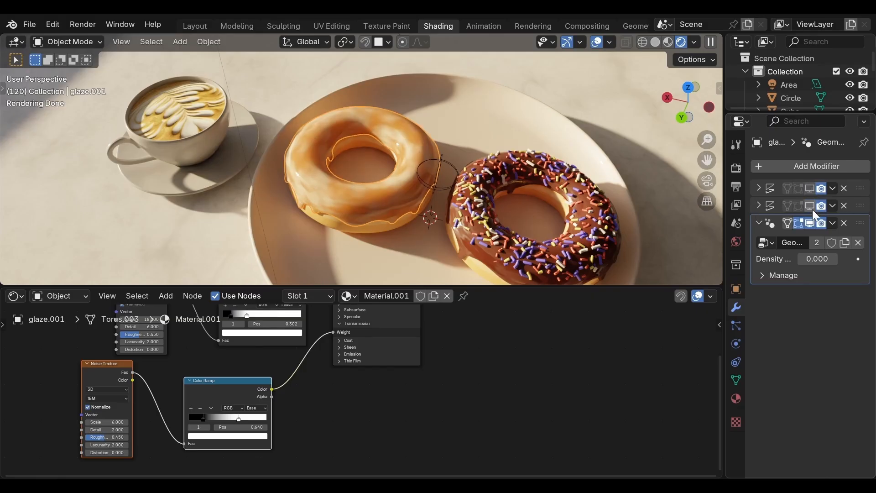
left_click(811, 208)
left_click(278, 255)
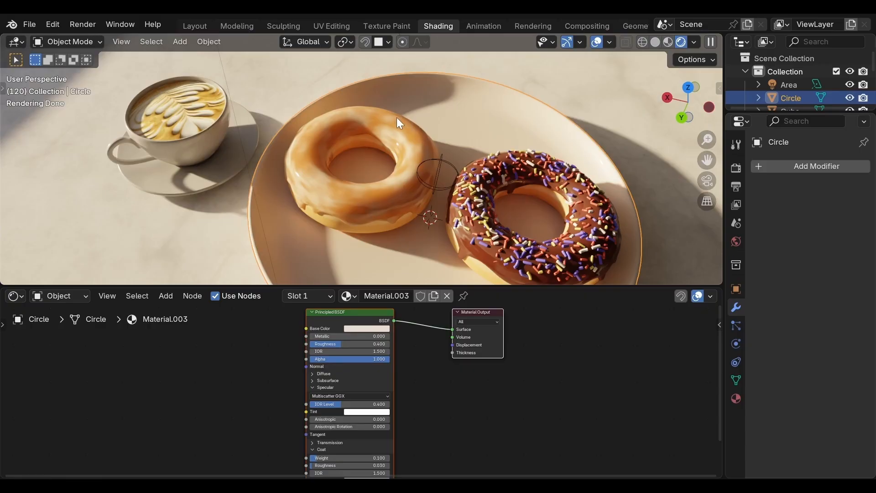
left_click(361, 208)
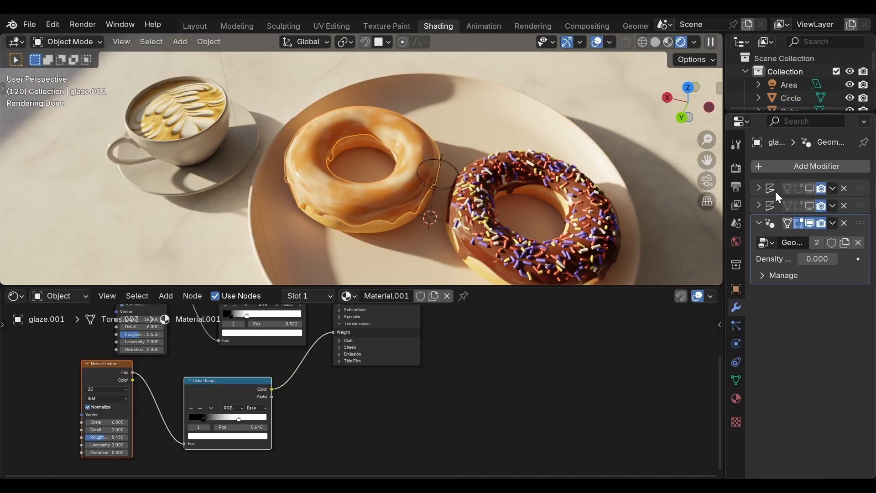
left_click(844, 189)
left_click(844, 188)
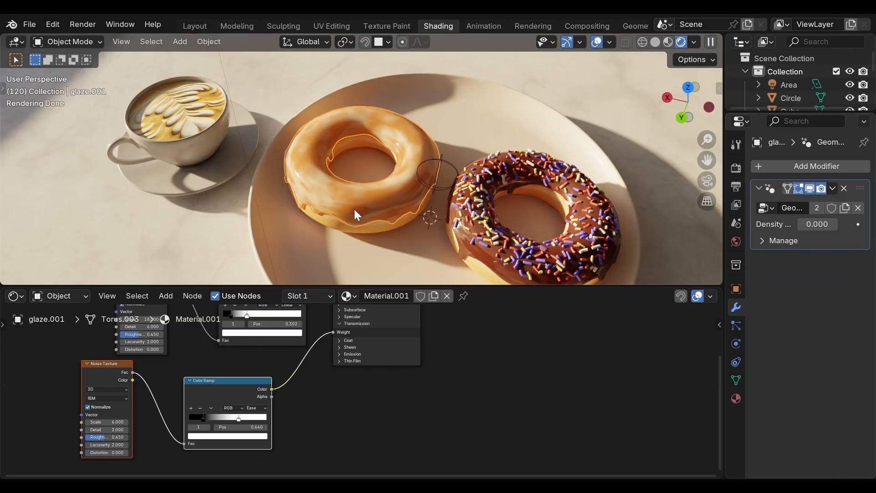
left_click(309, 245)
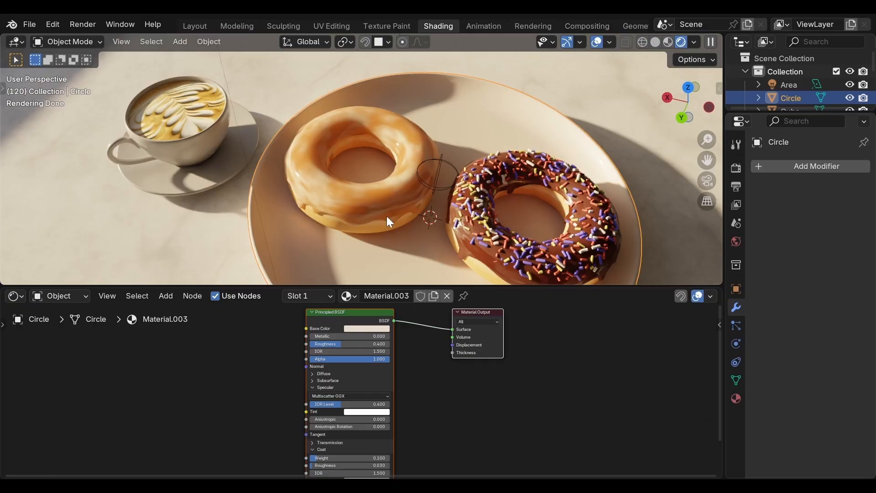
Select the pale donut's base and set the Subsurface weight of its Principled BSDF to 1
left_click(482, 234)
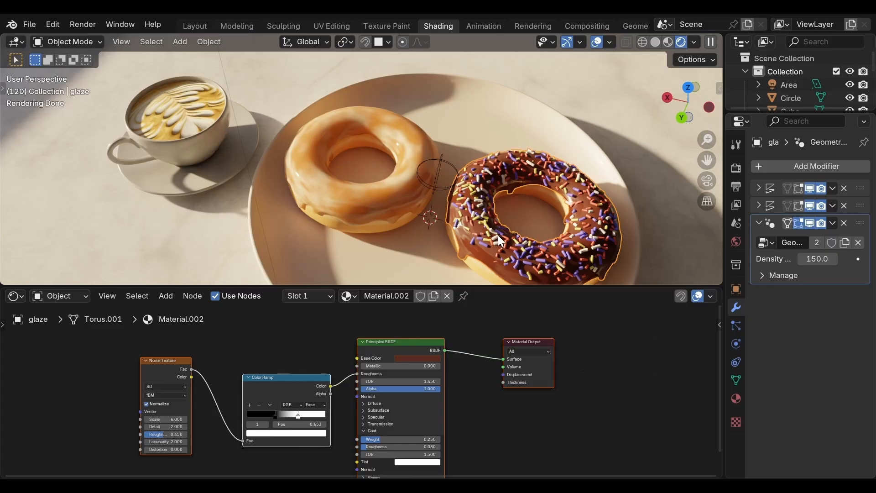
left_click(372, 232)
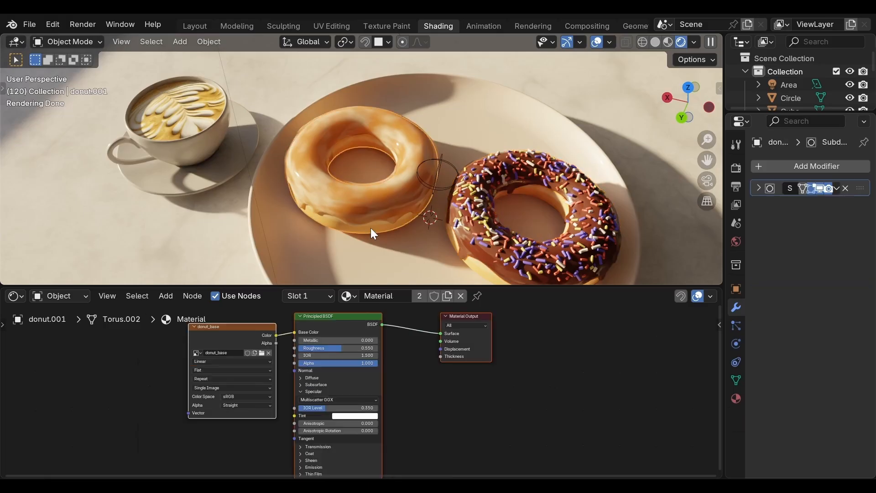
scroll(368, 347, "down", 1)
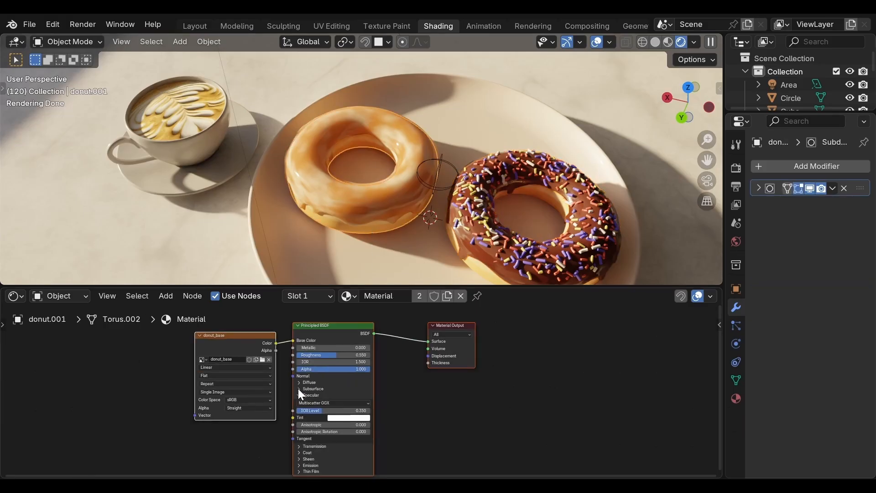
left_click(299, 388)
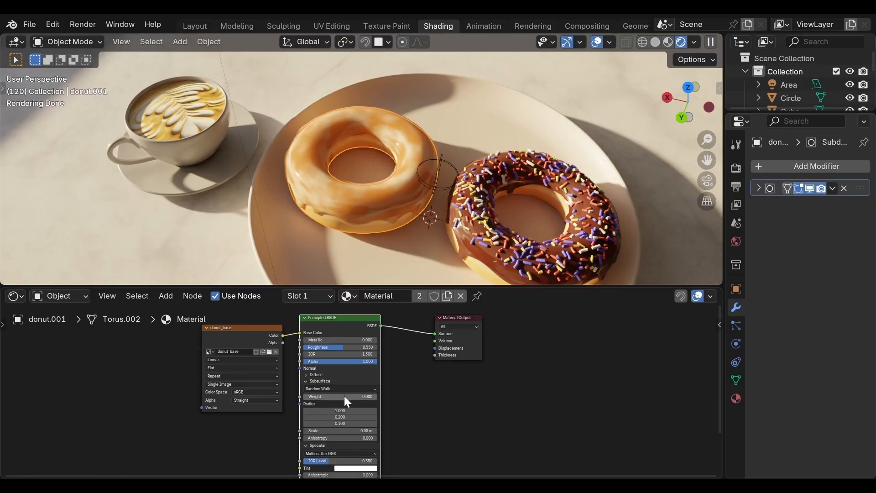
left_click_drag(343, 396, 382, 394)
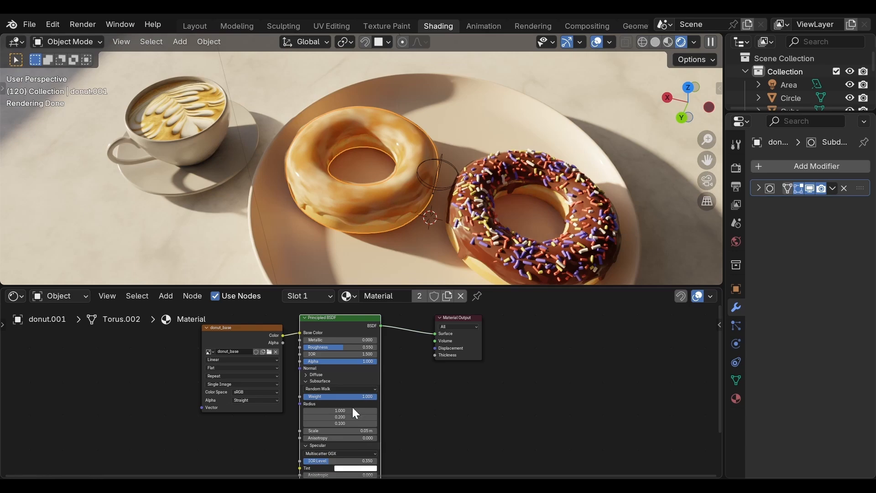
Set all three Subsurface radius values of the pale donut's base to 1 and the Subsurface scale to 0.02 m
left_click_drag(356, 411, 356, 423)
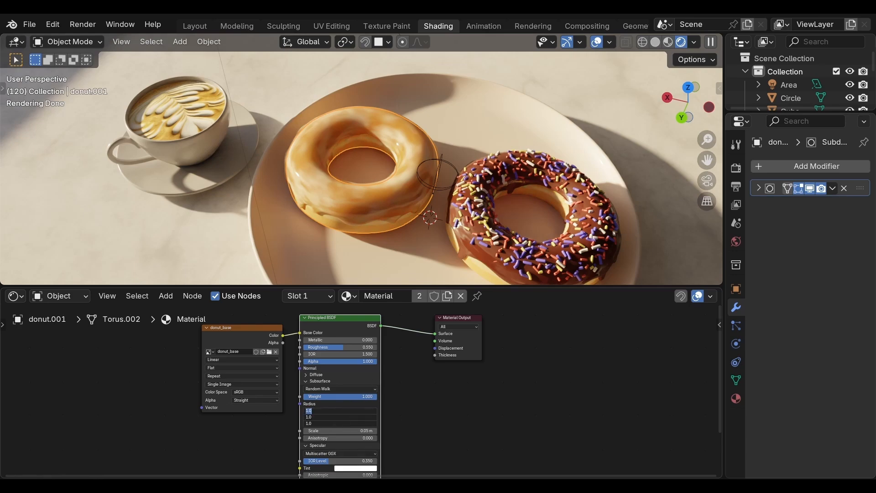
type("1")
key("Return")
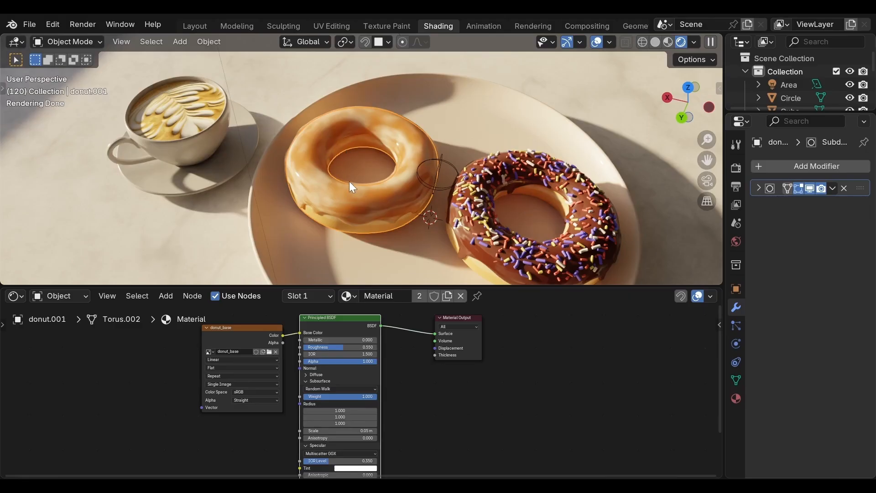
left_click(333, 429)
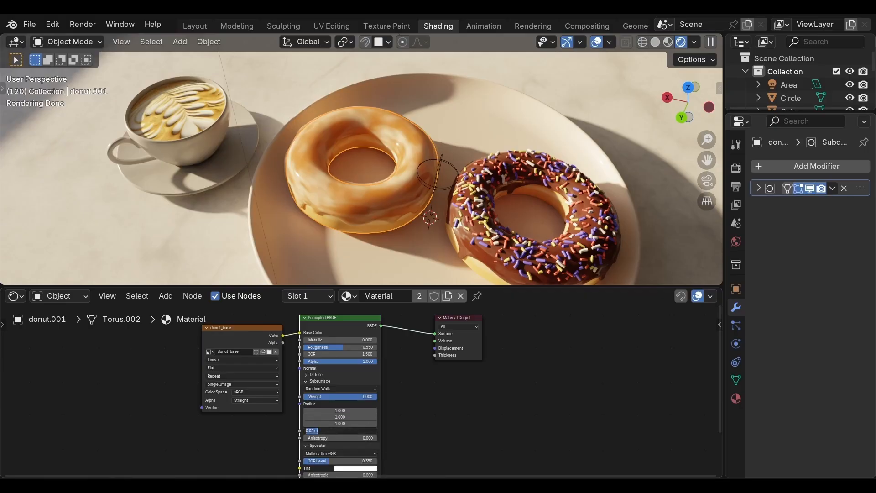
type("0.02")
key("Return")
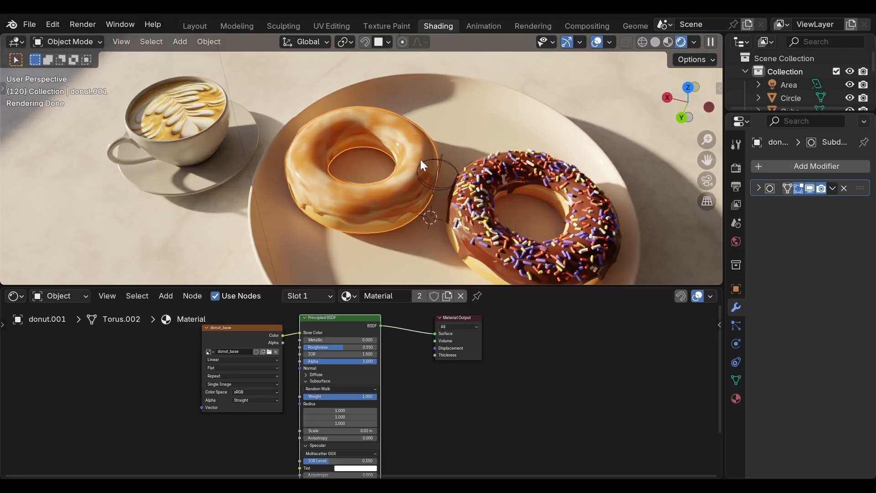
left_click(306, 242)
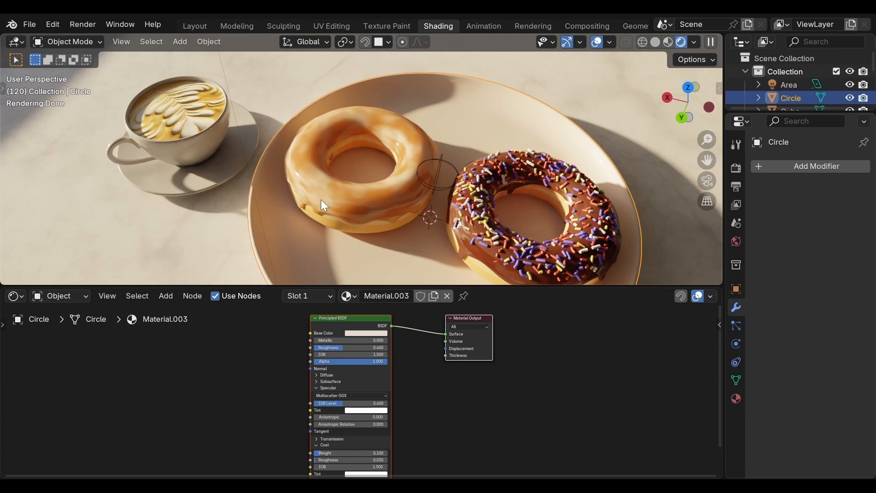
Switch to the Layout workspace and go to frame 7 of the animation
left_click(196, 26)
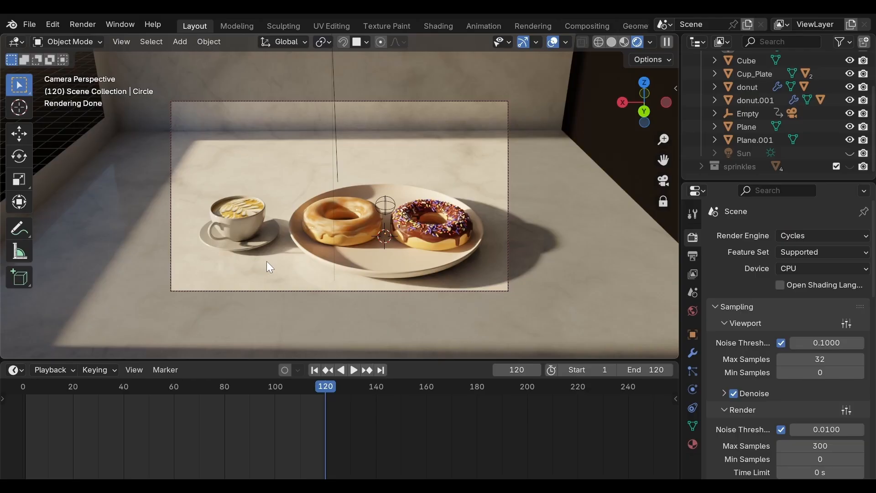
left_click(520, 370)
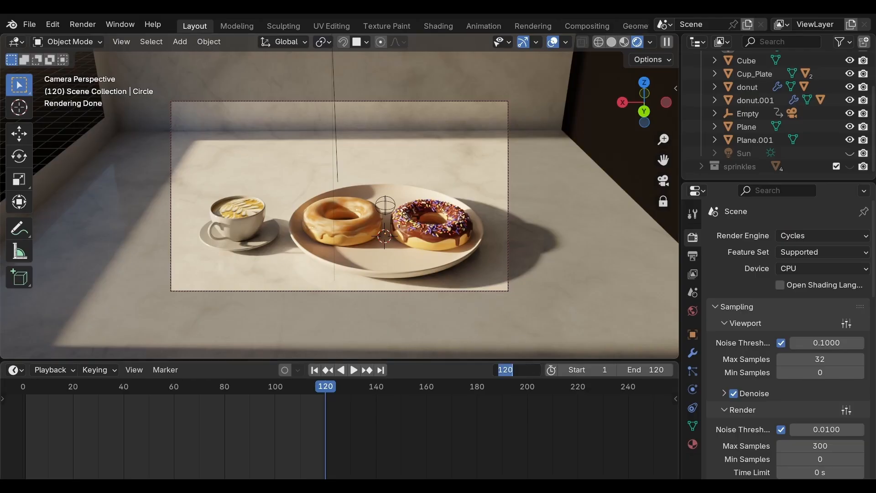
type("7")
key("Return")
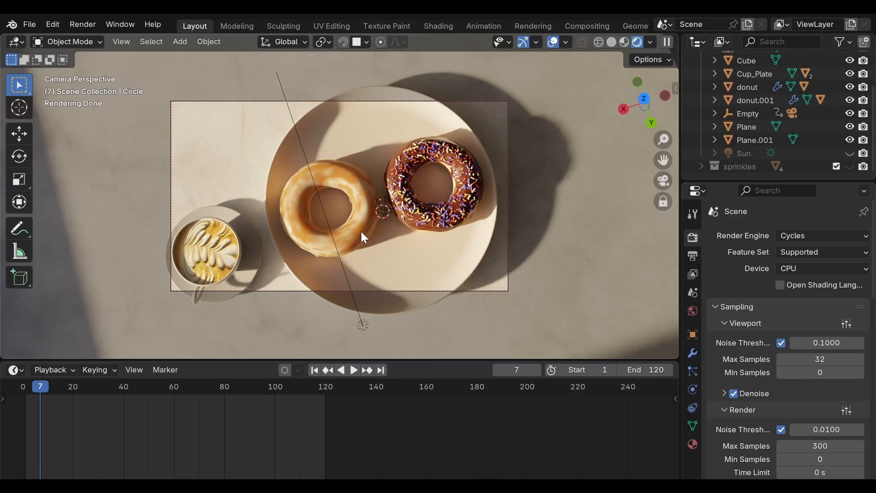
Unhide the Sun light in the viewport
scroll(814, 147, "up", 4)
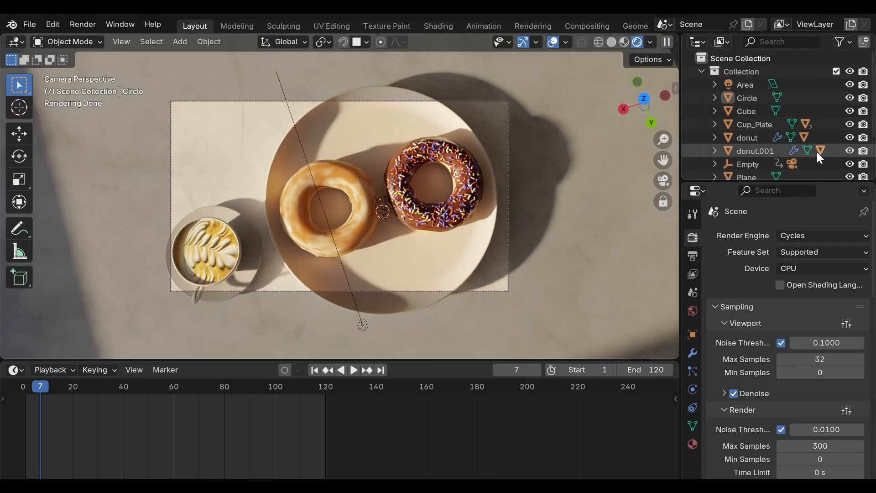
scroll(817, 152, "down", 4)
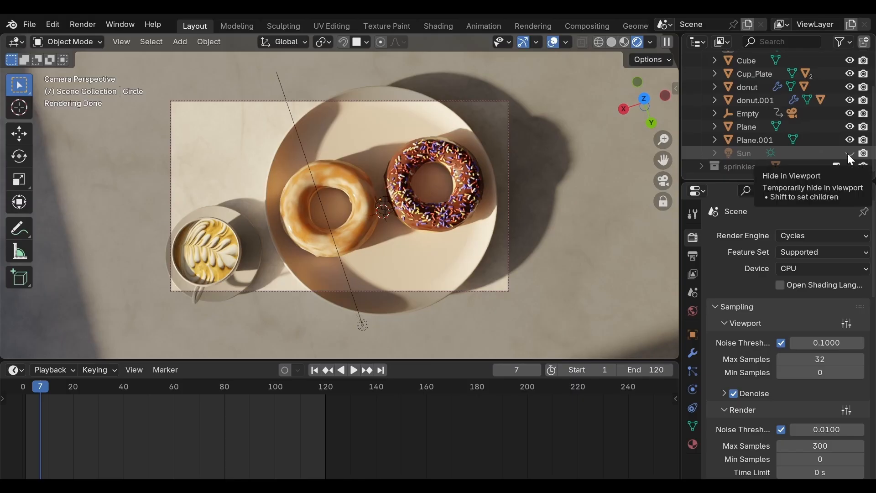
scroll(839, 151, "up", 4)
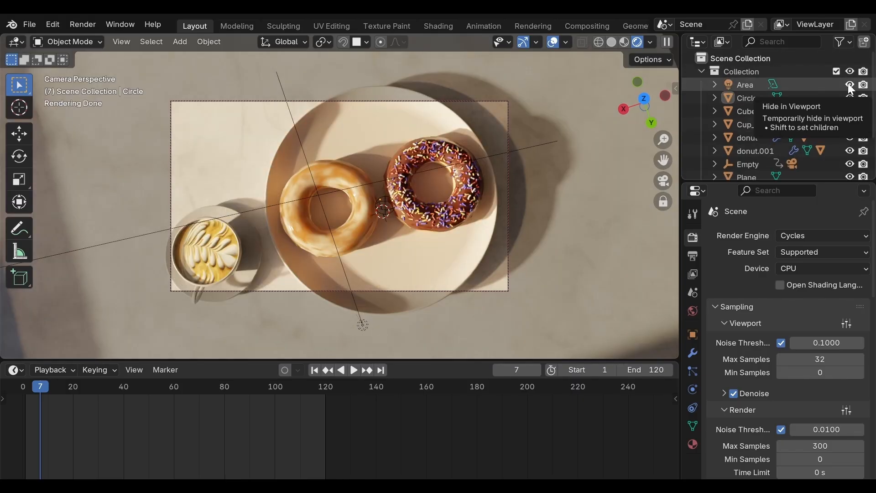
Set the maximum samples for the final render to 32
double_click(815, 446)
key("BackSpace")
key("BackSpace")
type("2")
key("Return")
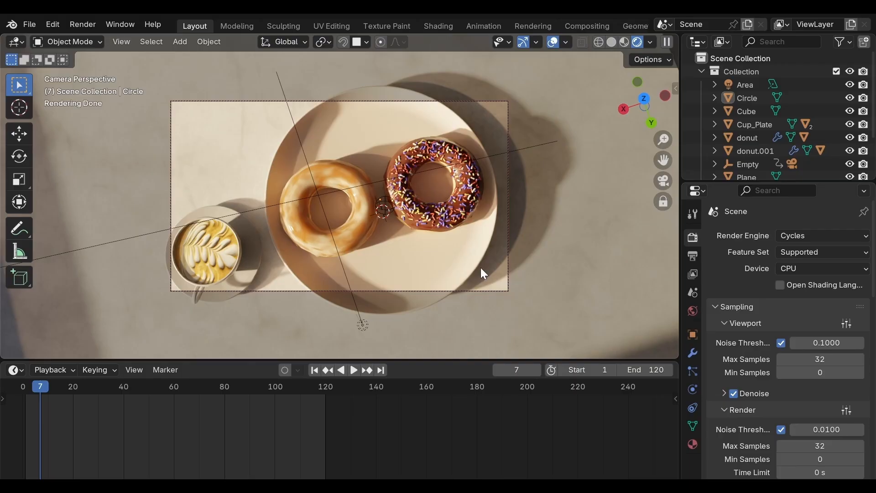
Render the current frame as an image, choose Slot 2 for the render result, and close the render view
left_click(89, 24)
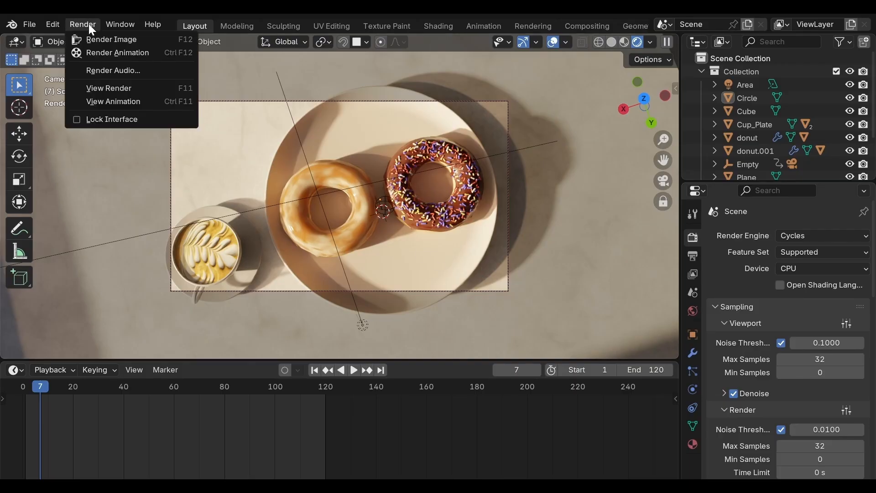
left_click(95, 39)
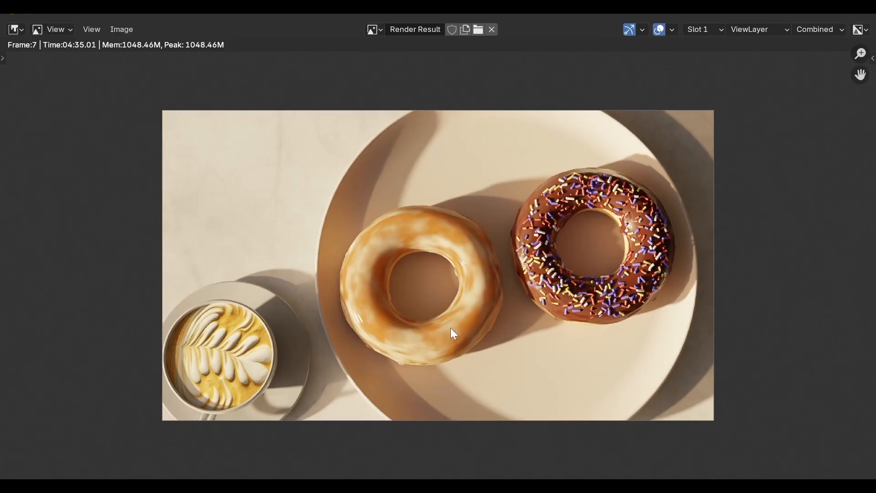
left_click(719, 29)
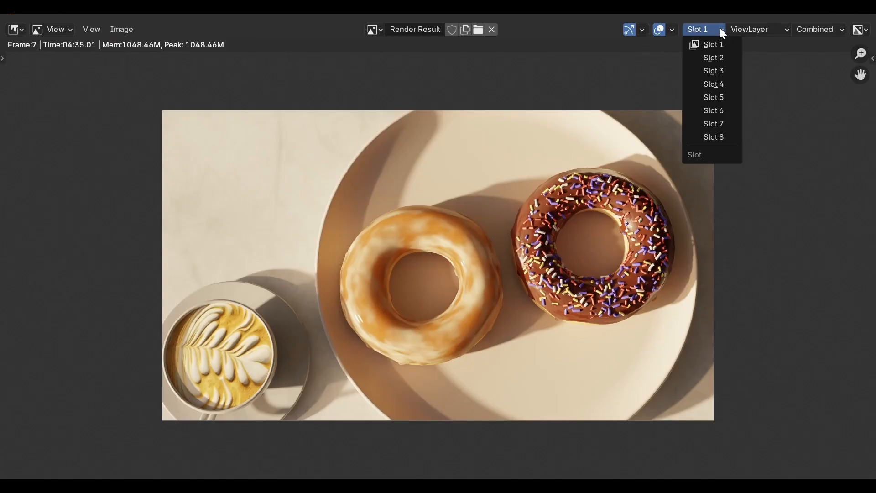
left_click(716, 57)
key("Escape")
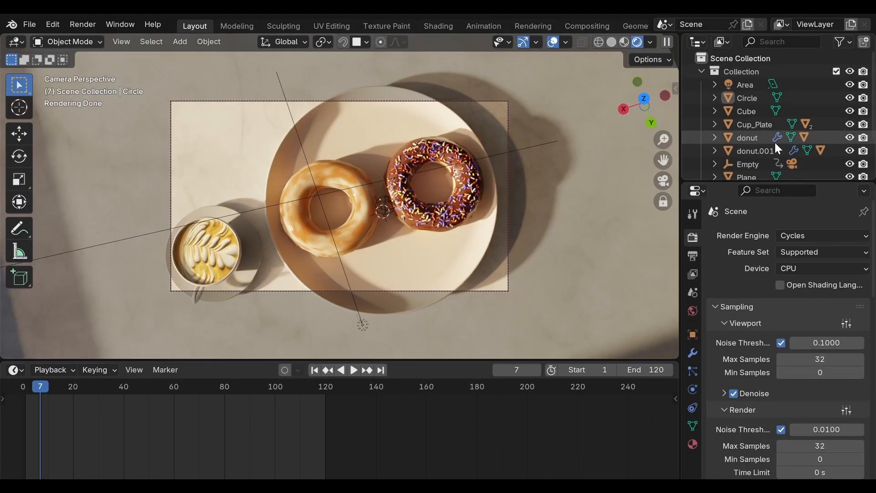
Turn off Cast Shadow for the Sun light
scroll(774, 142, "down", 3)
left_click(741, 154)
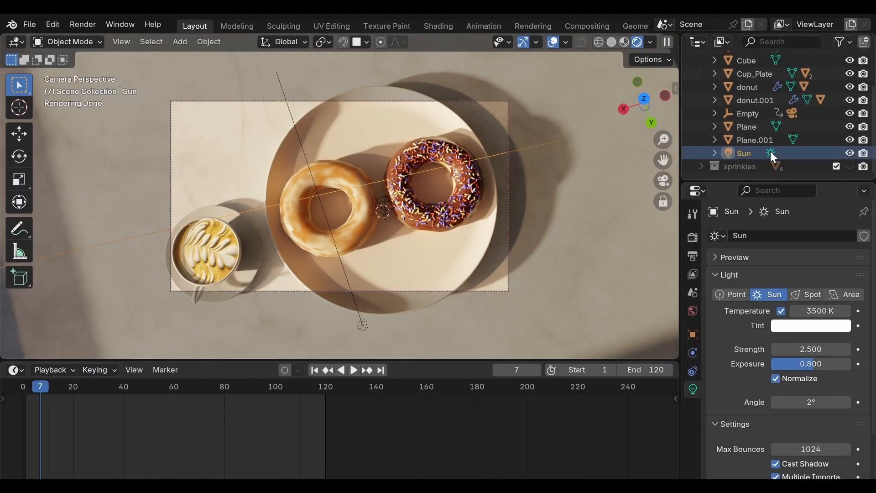
left_click(776, 464)
Render the current frame as an image, switch the render result to Slot 3, and close the render view
left_click(82, 23)
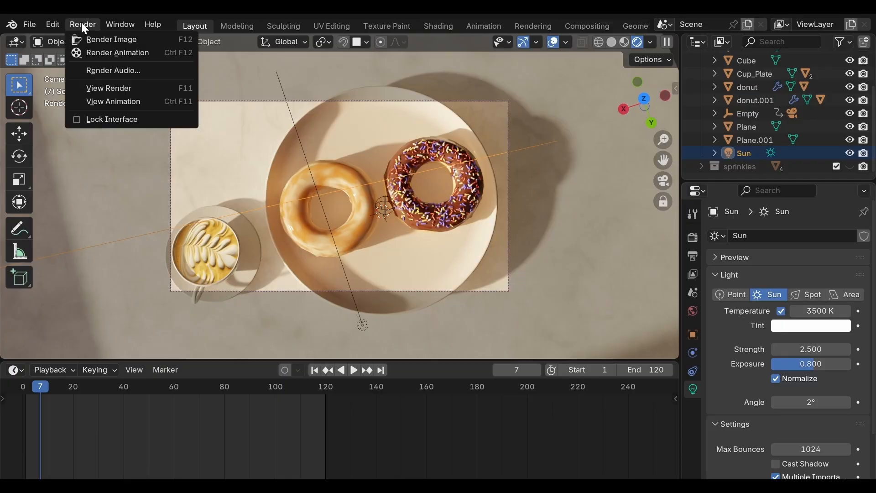
left_click(83, 39)
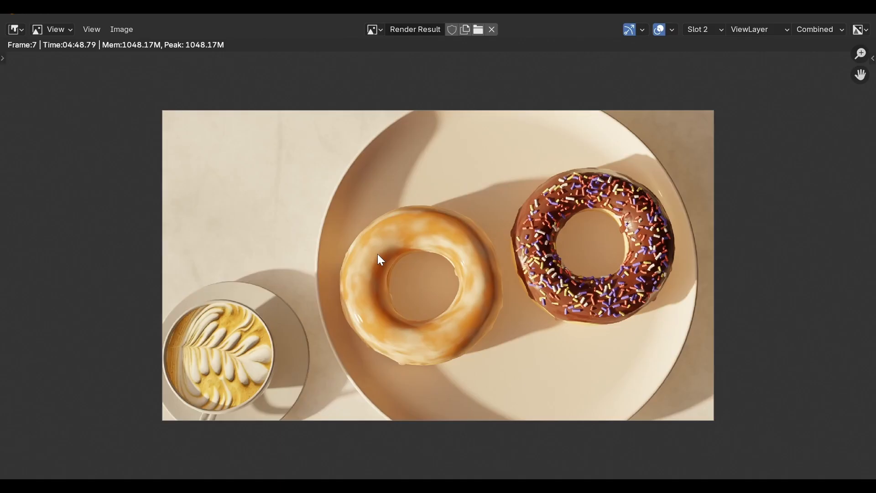
left_click(722, 29)
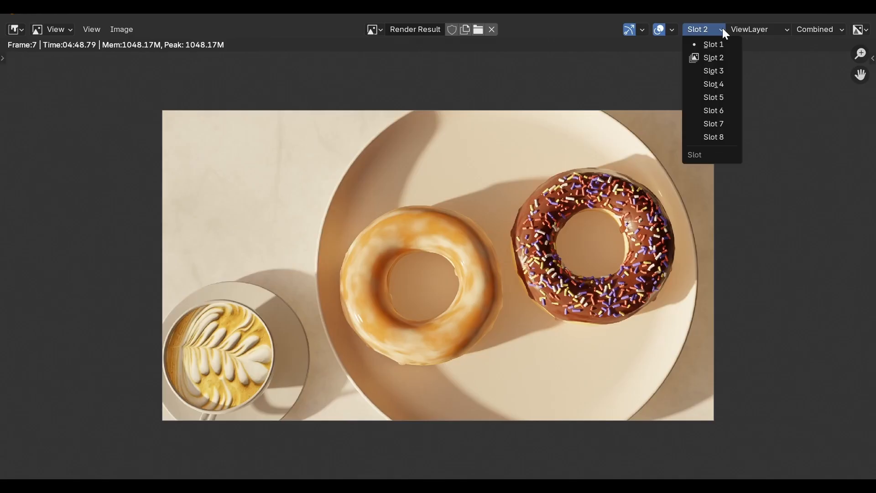
left_click(718, 71)
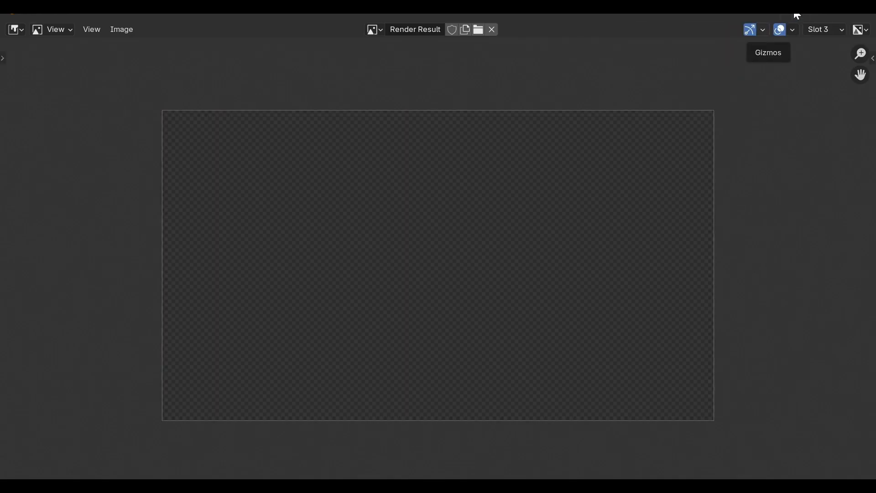
key("Escape")
Disable the Sun light in renders and render frame 7 as an image
left_click(864, 153)
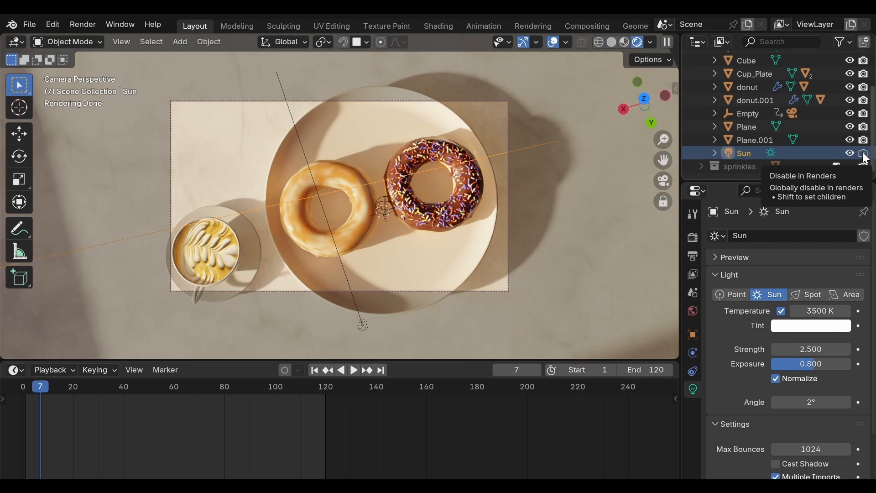
left_click(83, 24)
left_click(87, 40)
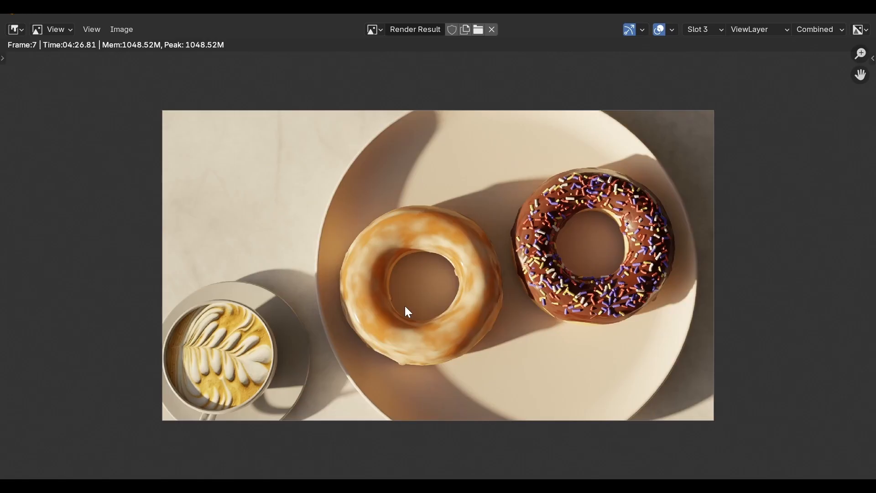
Compare the lighting and shadows of the test renders stored in Slot 1, Slot 2 and Slot 3
left_click(710, 30)
left_click(714, 45)
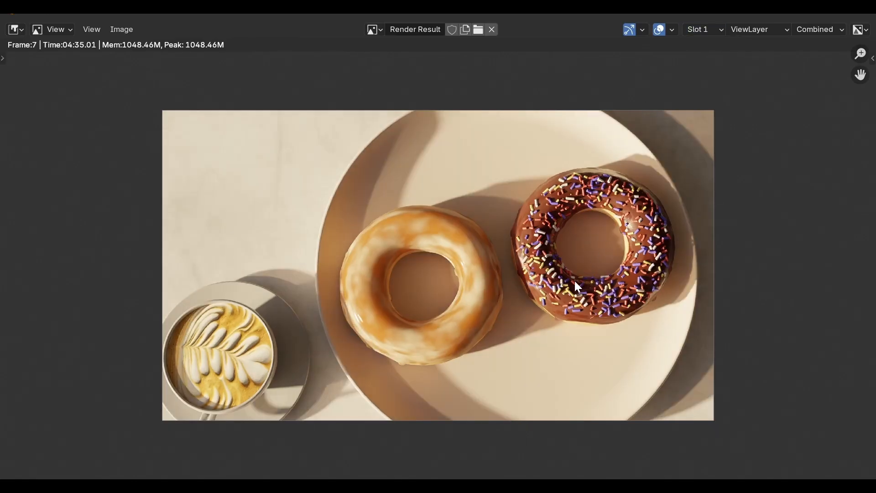
scroll(574, 279, "up", 2)
scroll(573, 285, "down", 1)
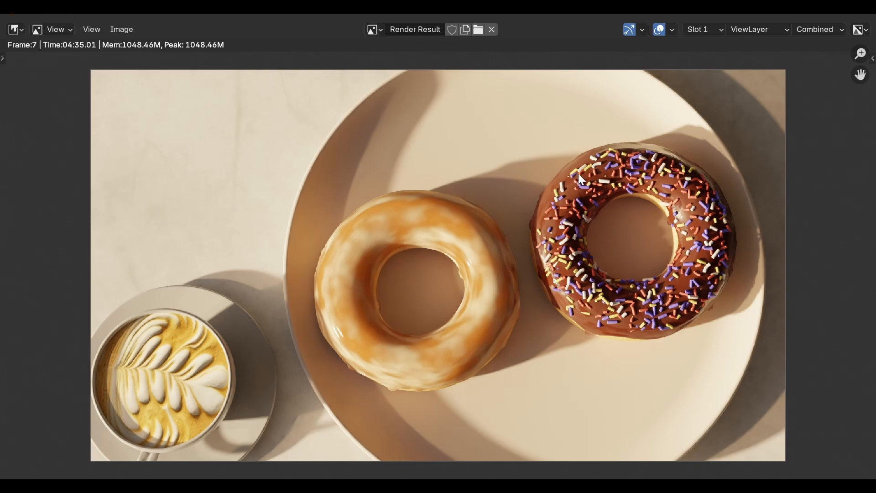
left_click(705, 29)
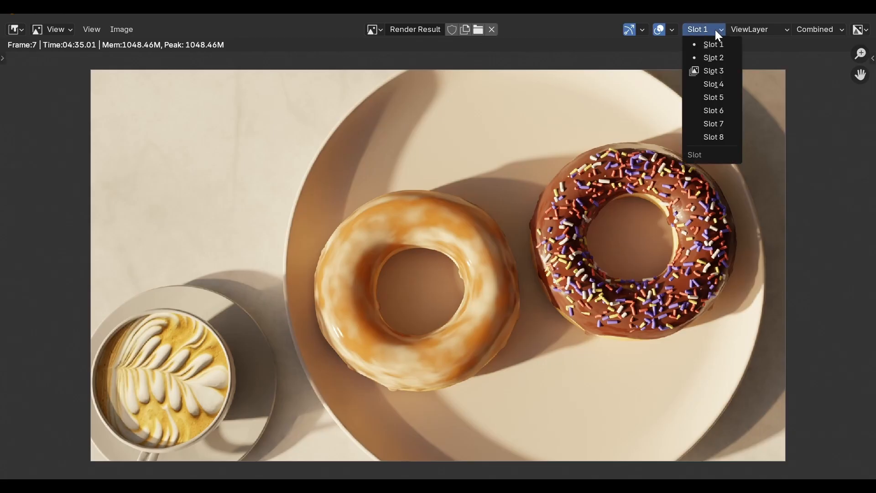
left_click(710, 57)
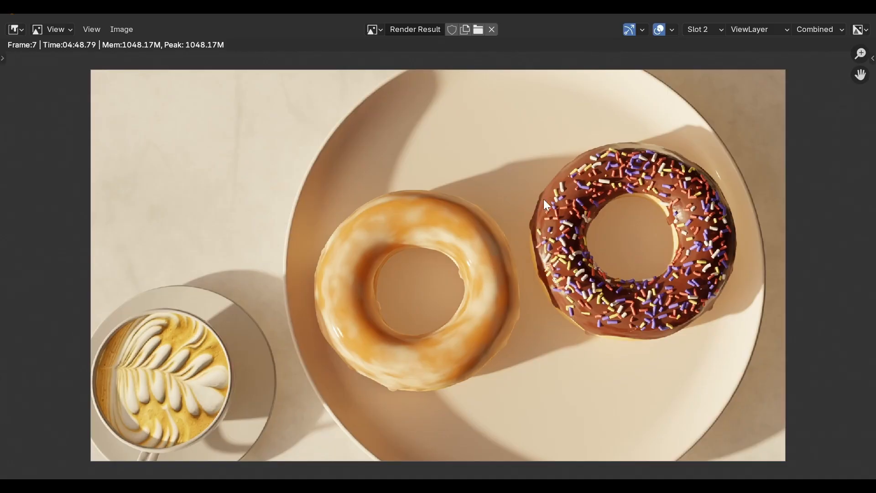
left_click(715, 30)
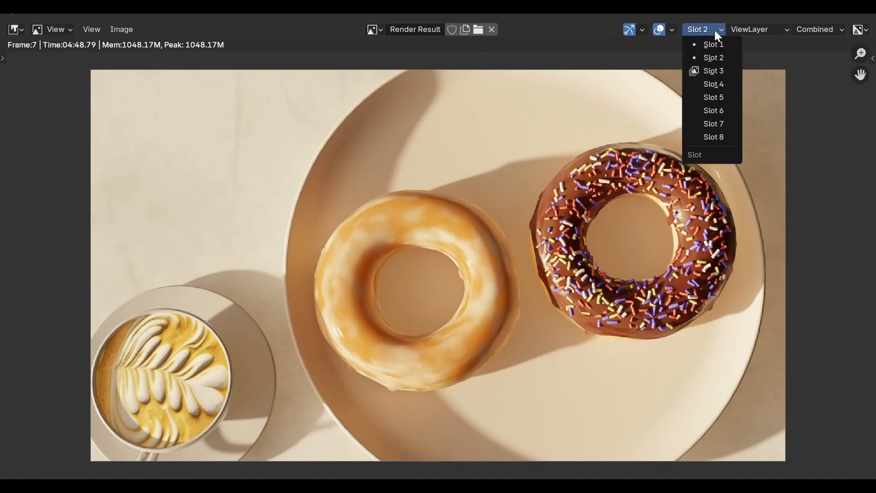
left_click(717, 71)
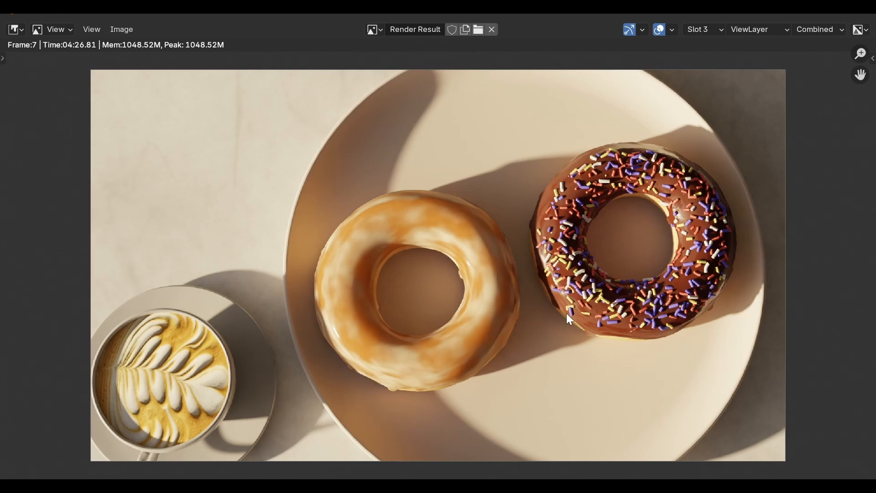
Alternate between the Slot 2 and Slot 3 renders to examine the Sun light's effect, ending on Slot 2, and close the render view
left_click(698, 31)
left_click(704, 58)
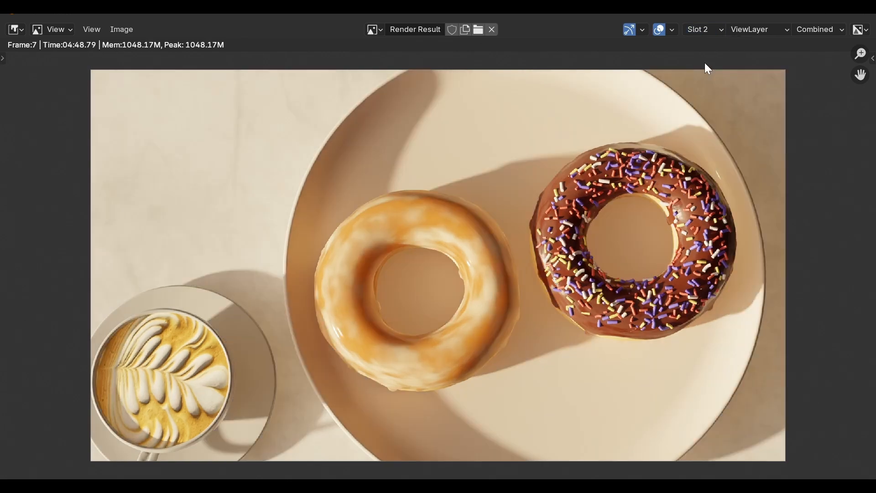
left_click(715, 29)
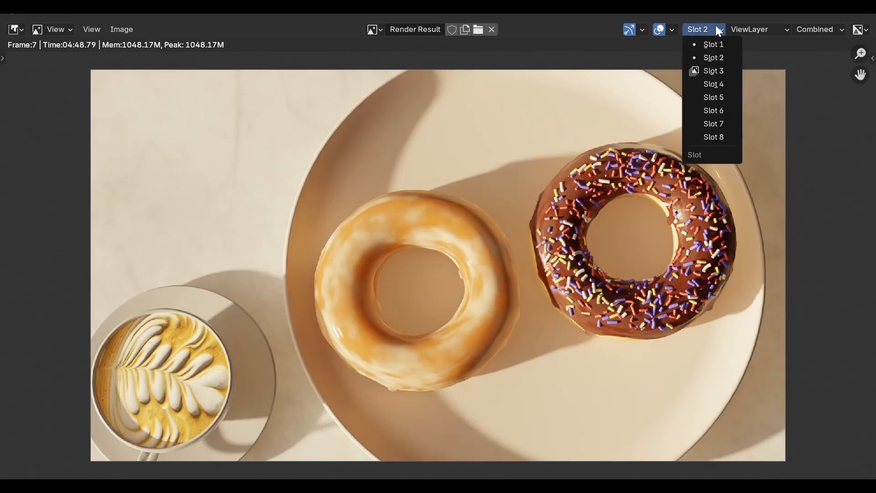
left_click(712, 71)
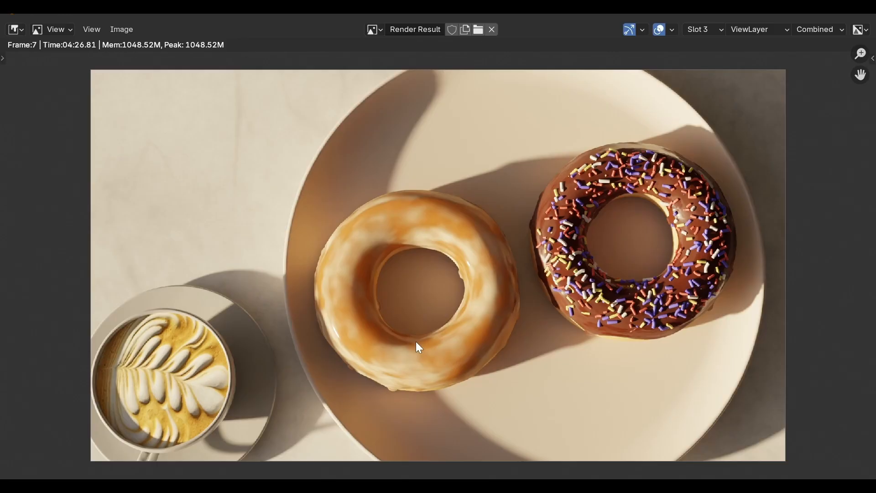
left_click(713, 33)
left_click(716, 57)
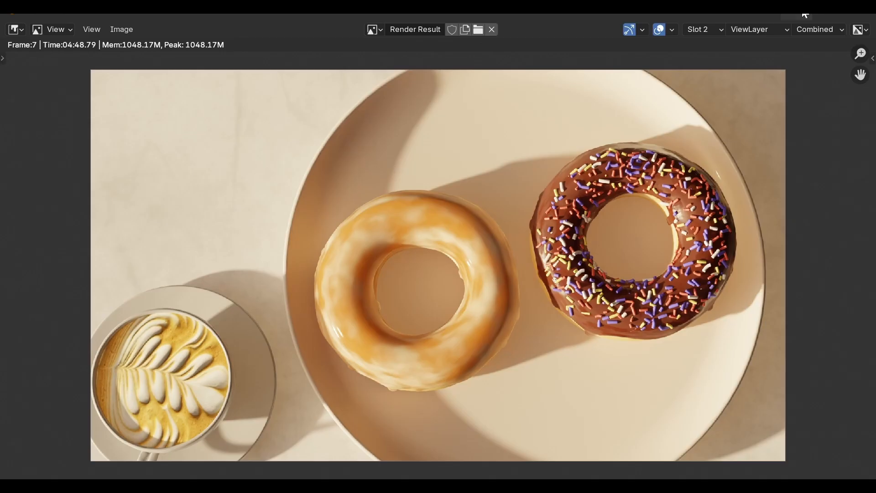
key("Escape")
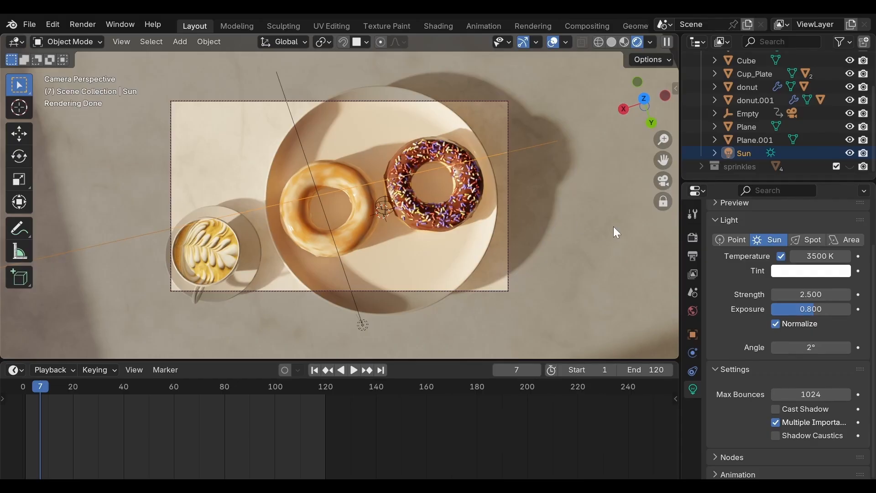
Set the maximum samples for the final render to 300
left_click(696, 239)
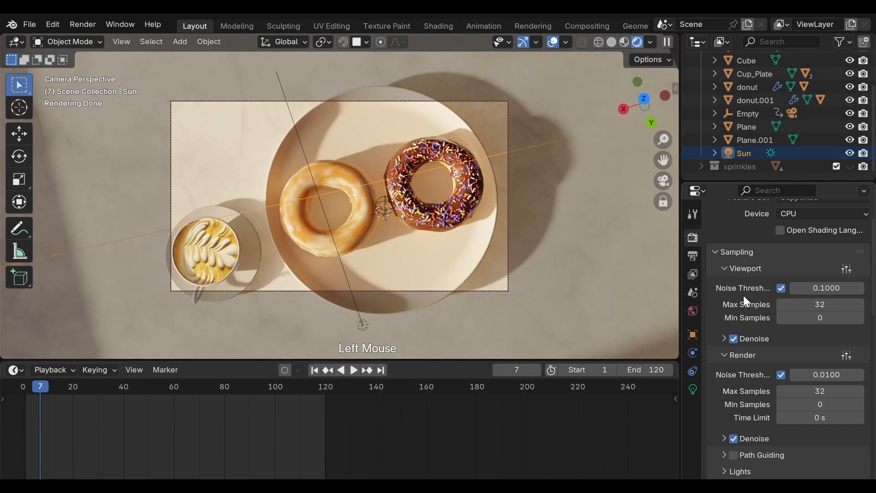
left_click(801, 396)
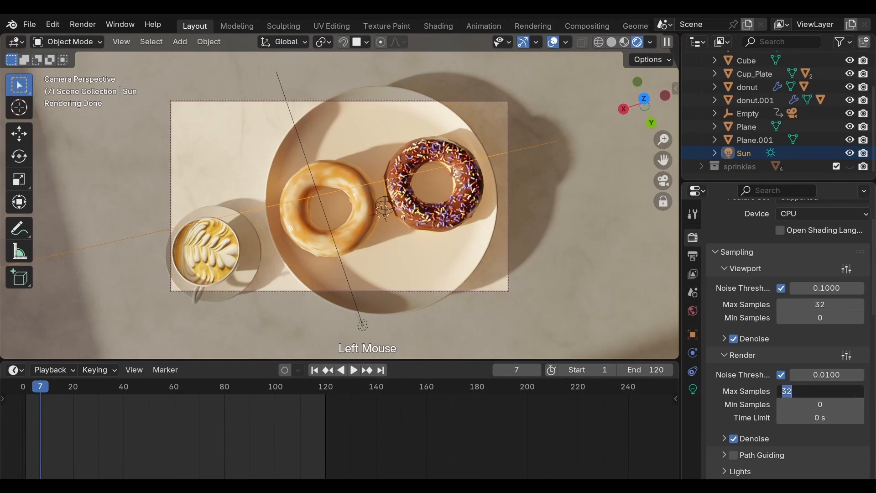
type("300")
key("Return")
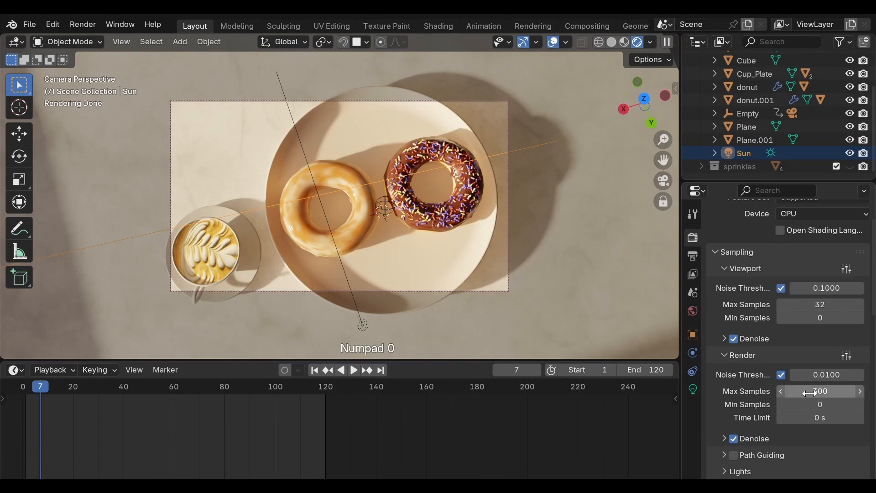